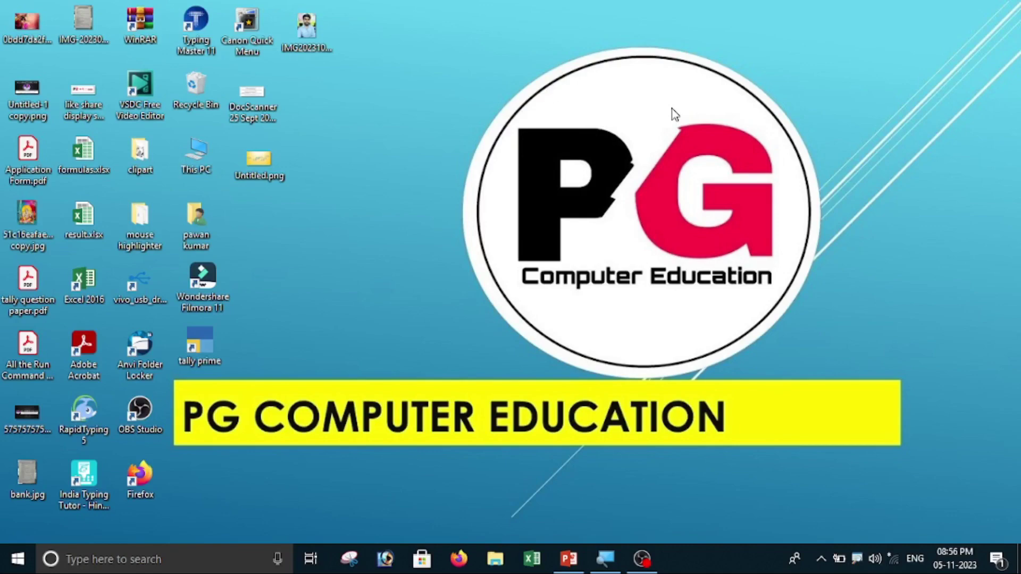
Step: Restore the PowerPoint window showing the bubble slide and its motion-path animations
left_click(570, 558)
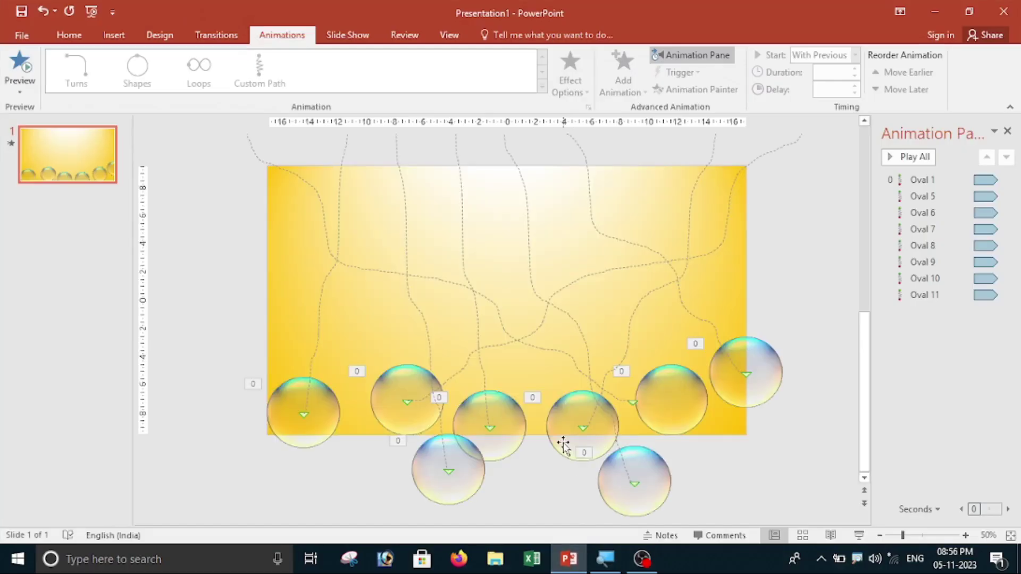
Step: Preview the rising-bubbles slide show full screen, then end the show
key("F5")
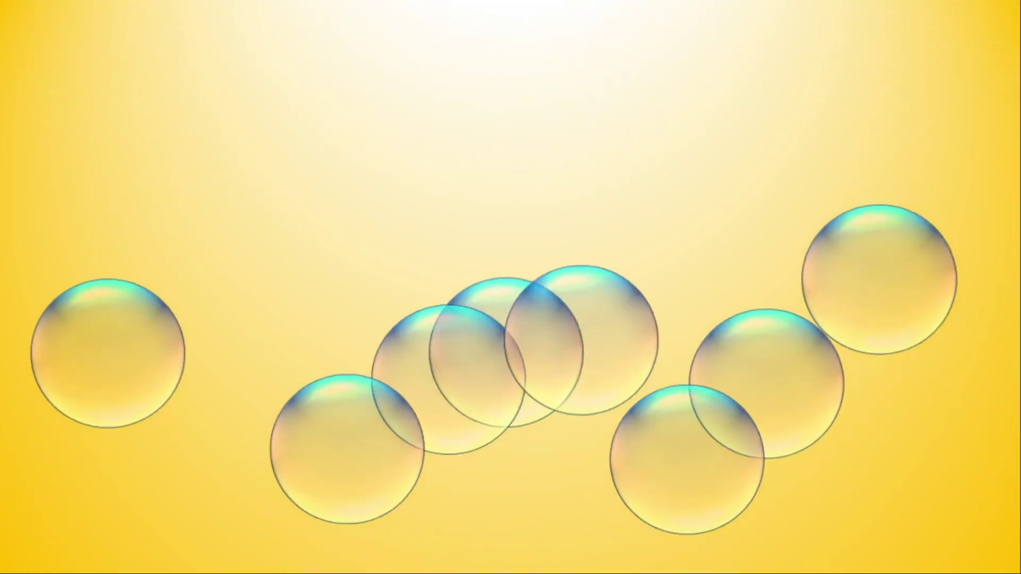
right_click(532, 204)
left_click(585, 422)
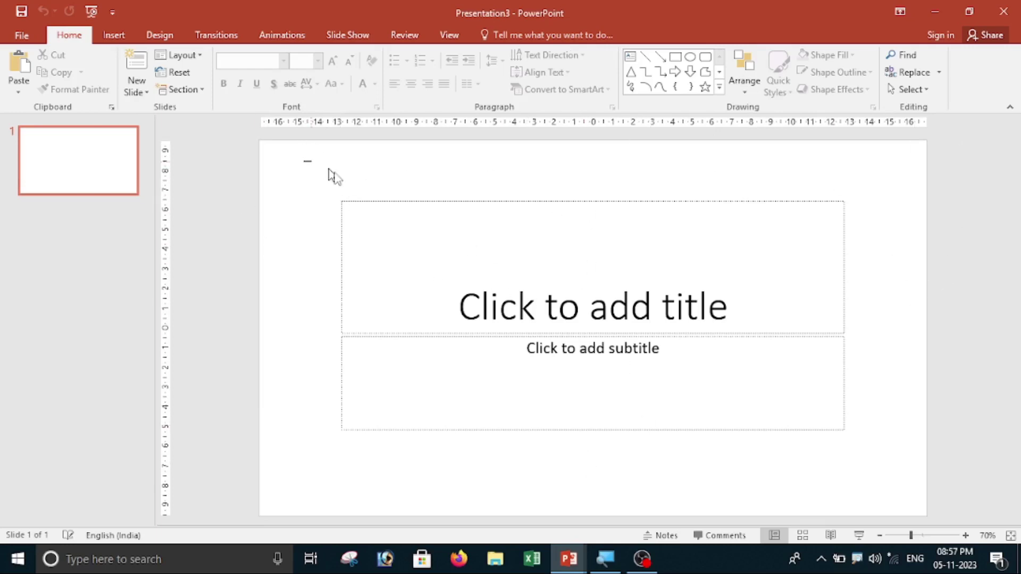
Step: Select and delete both the title and subtitle placeholders, leaving an empty slide
left_click_drag(306, 159, 964, 473)
key("Delete")
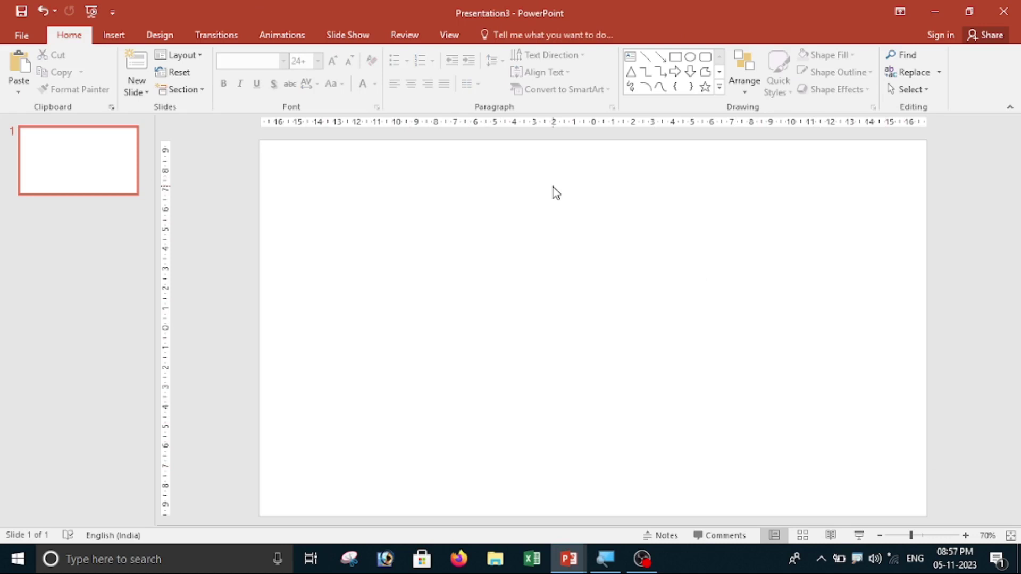
left_click(159, 36)
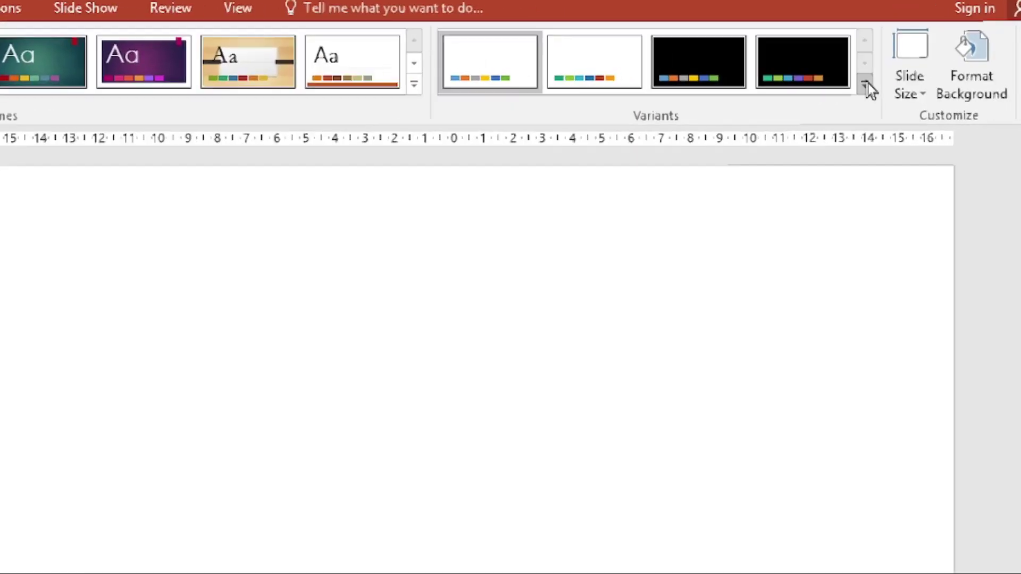
Step: Give the slide background a yellow radial preset gradient fill
left_click(866, 85)
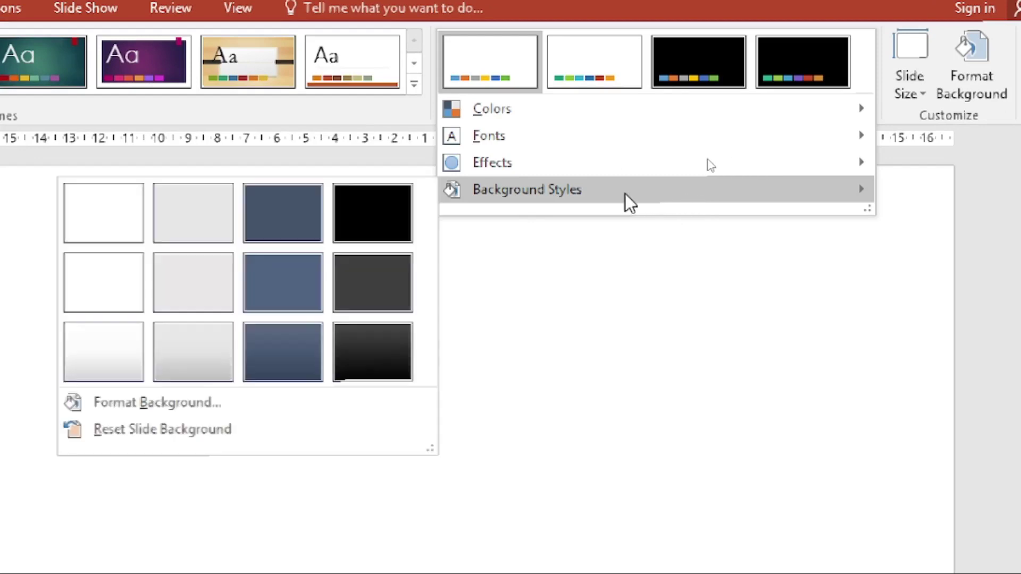
mouse_move(636, 35)
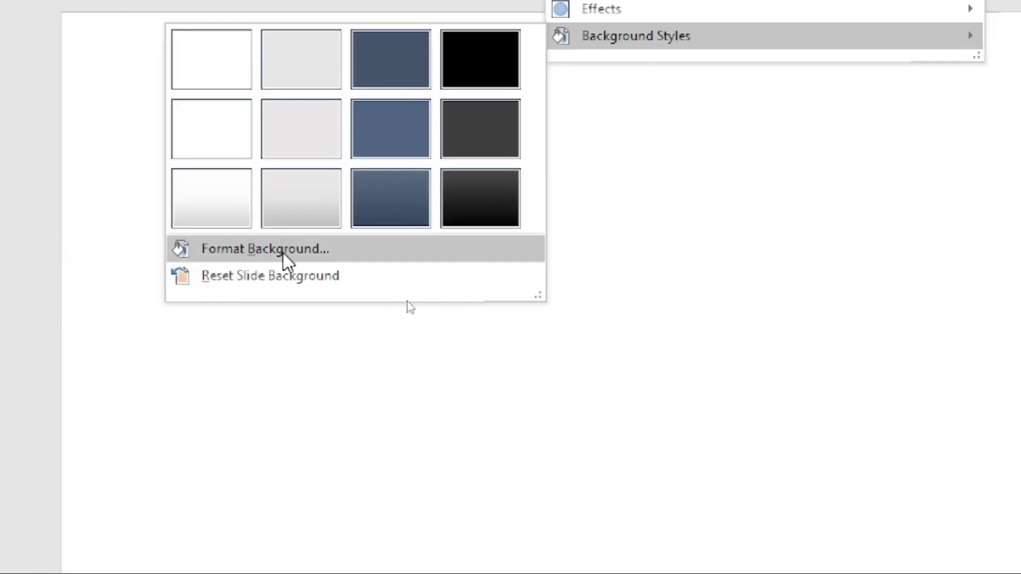
left_click(283, 253)
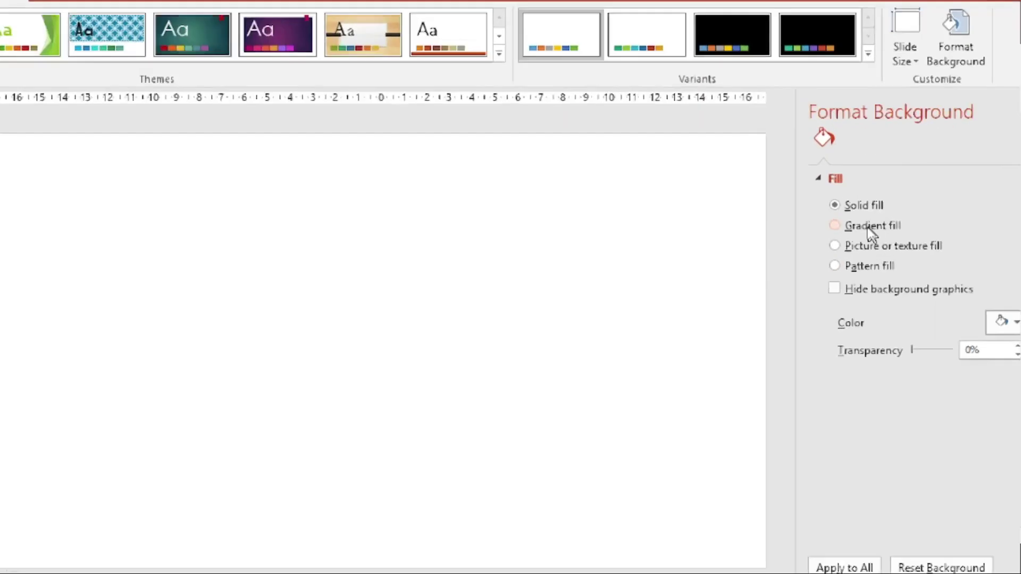
left_click(872, 234)
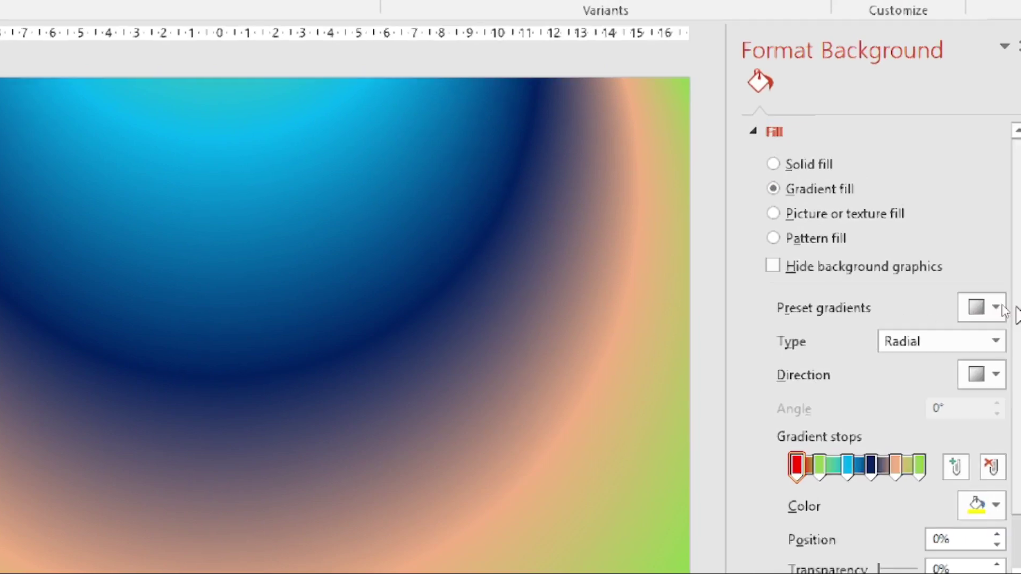
left_click(993, 307)
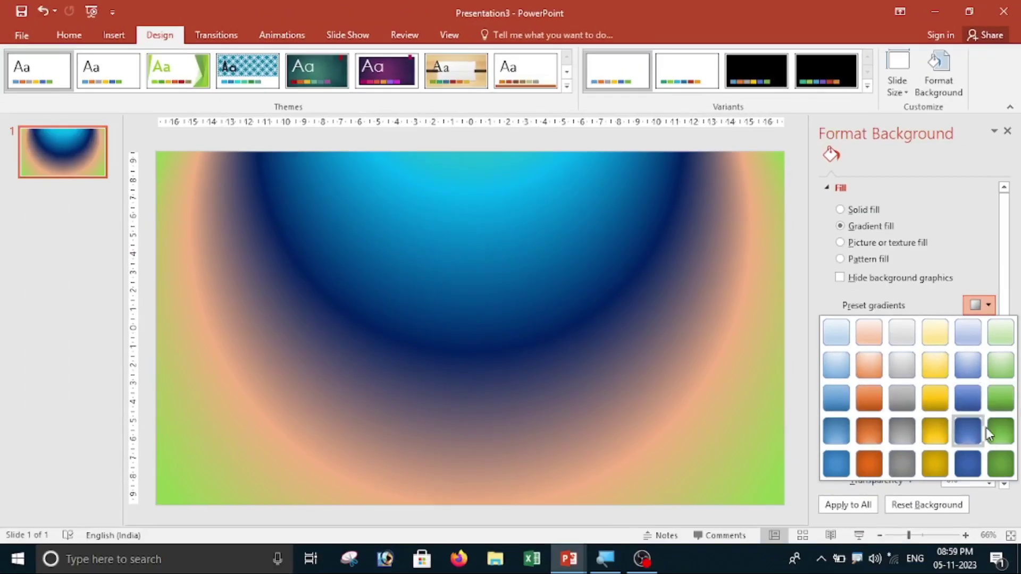
left_click(933, 367)
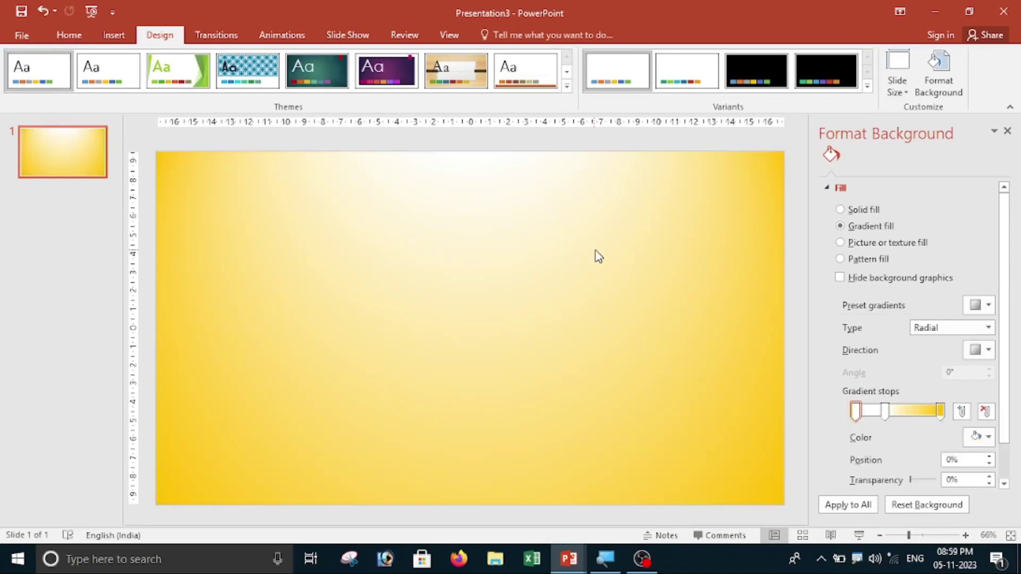
left_click(1007, 132)
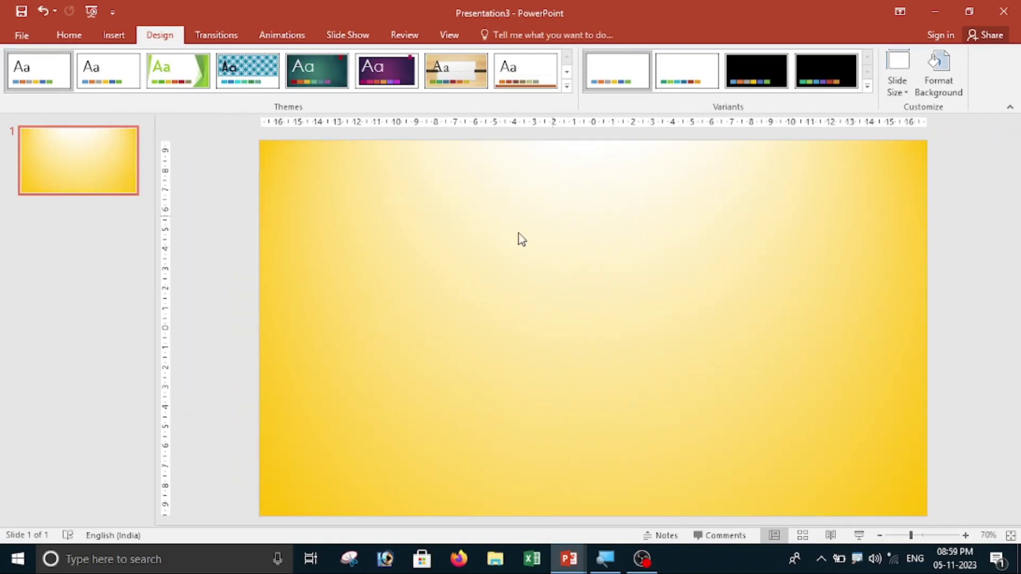
Step: Draw an oval low on the slide and size it to about 5.54 × 5.95 cm
left_click(117, 35)
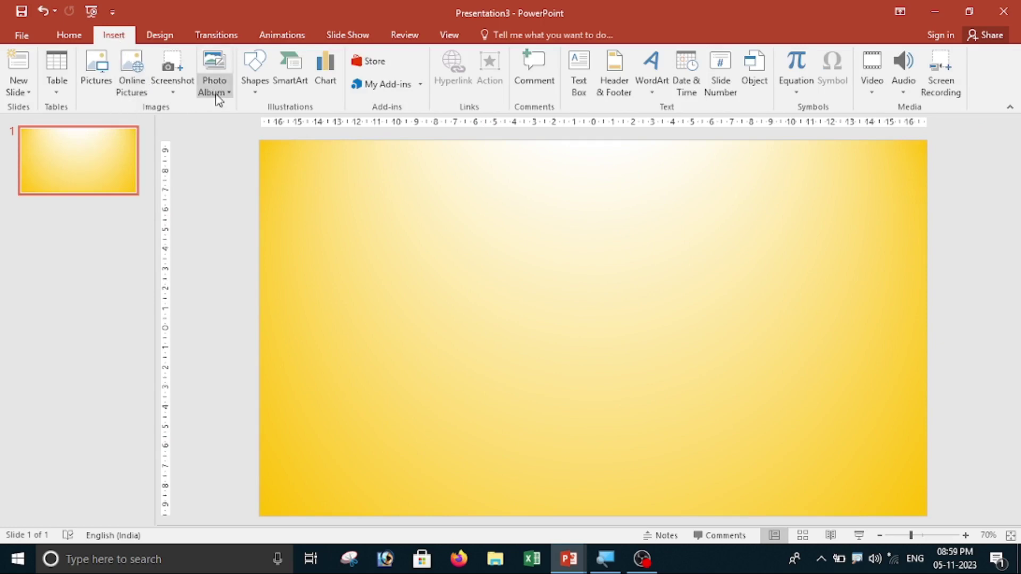
left_click(255, 80)
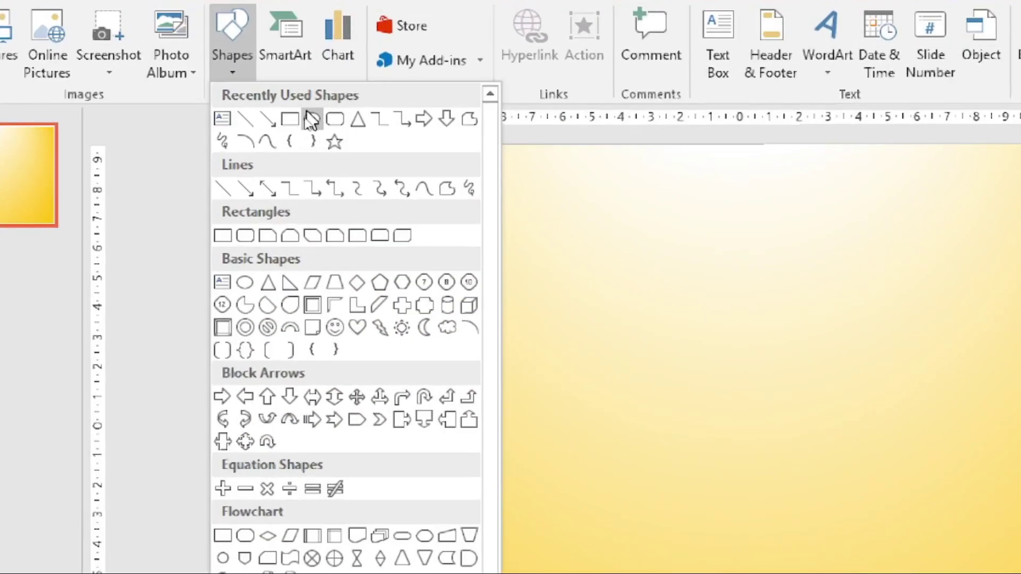
left_click(314, 120)
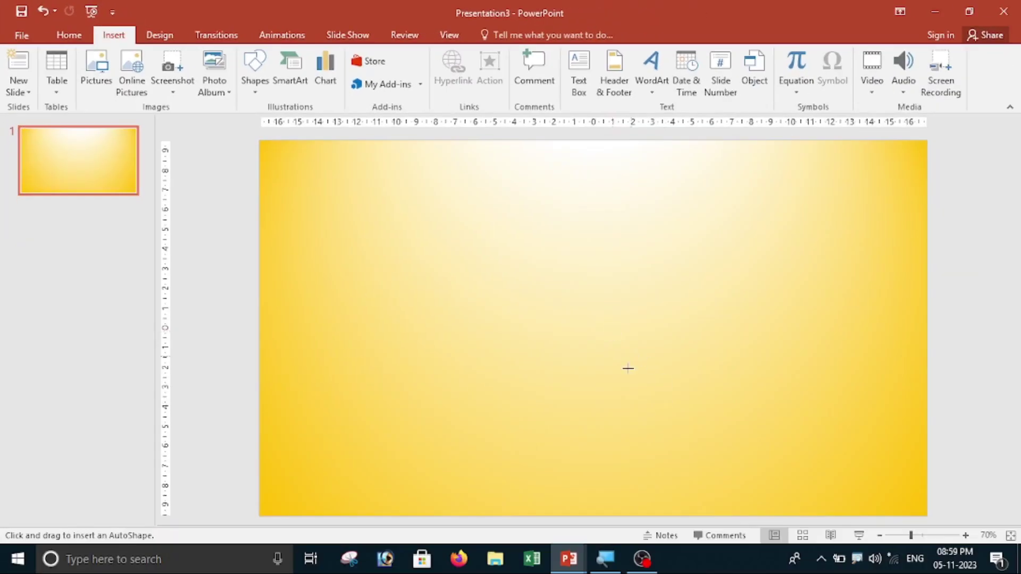
left_click_drag(610, 348, 733, 455)
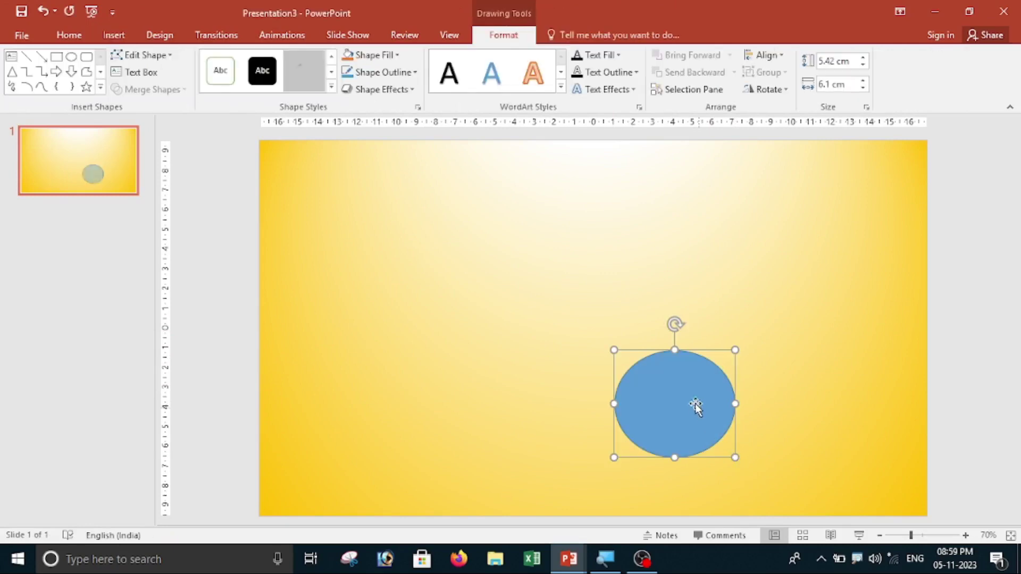
mouse_move(695, 406)
left_mouse_down()
mouse_move(704, 440)
mouse_move(674, 421)
left_mouse_up()
left_click_drag(709, 468, 705, 470)
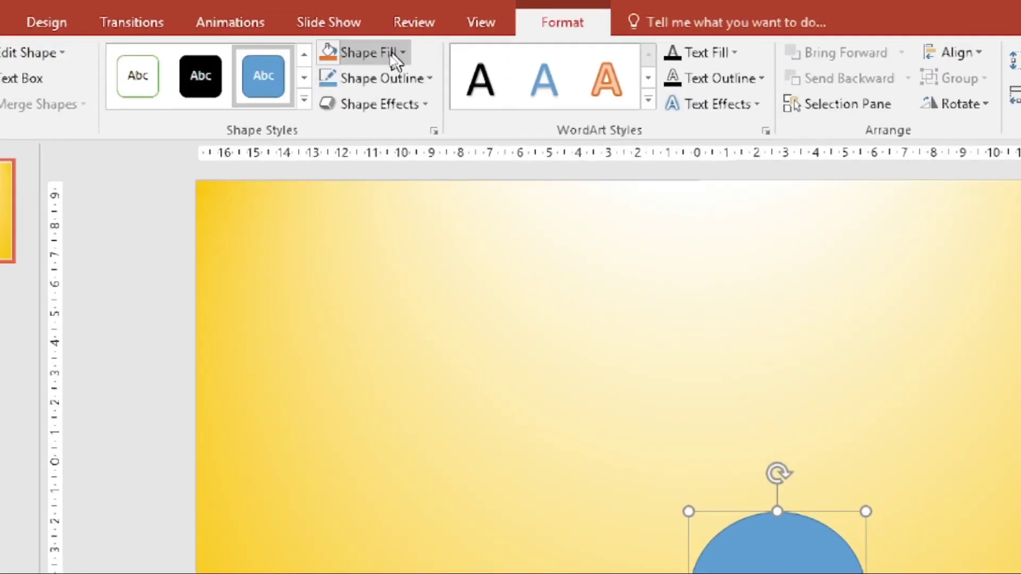
Step: Change the circle's solid blue fill to a gradient fill via More Gradients
left_click(391, 57)
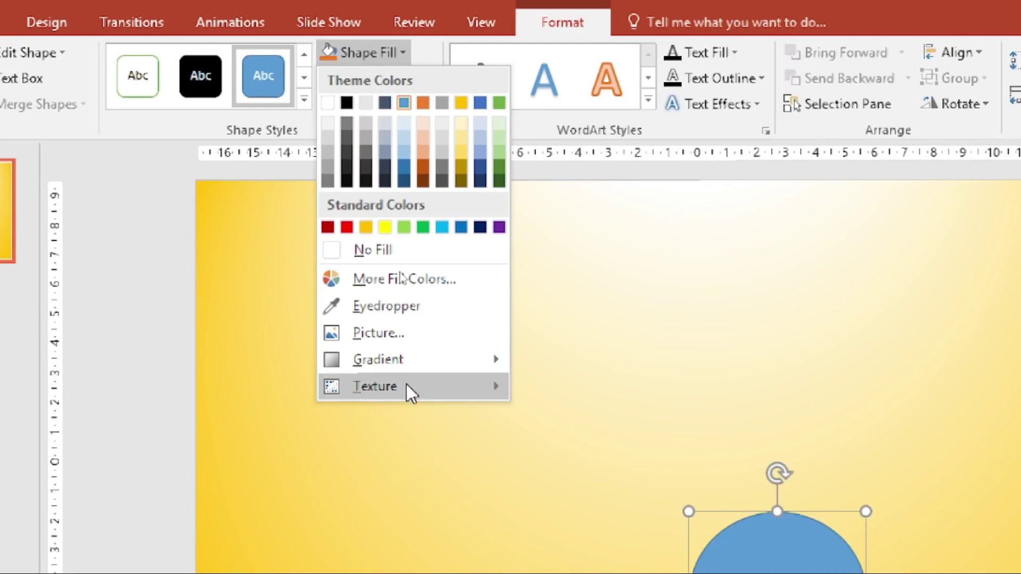
mouse_move(380, 260)
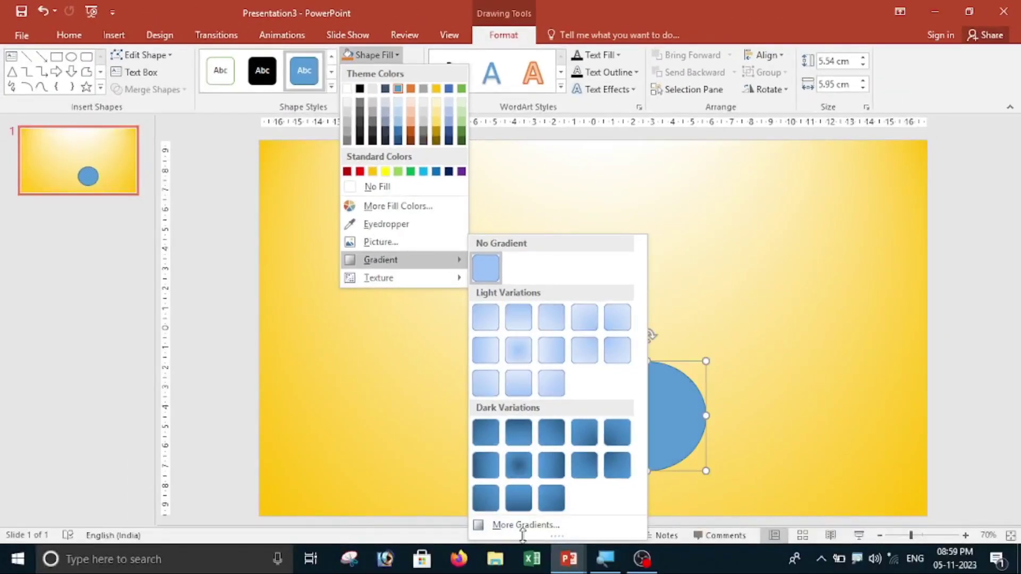
left_click(525, 525)
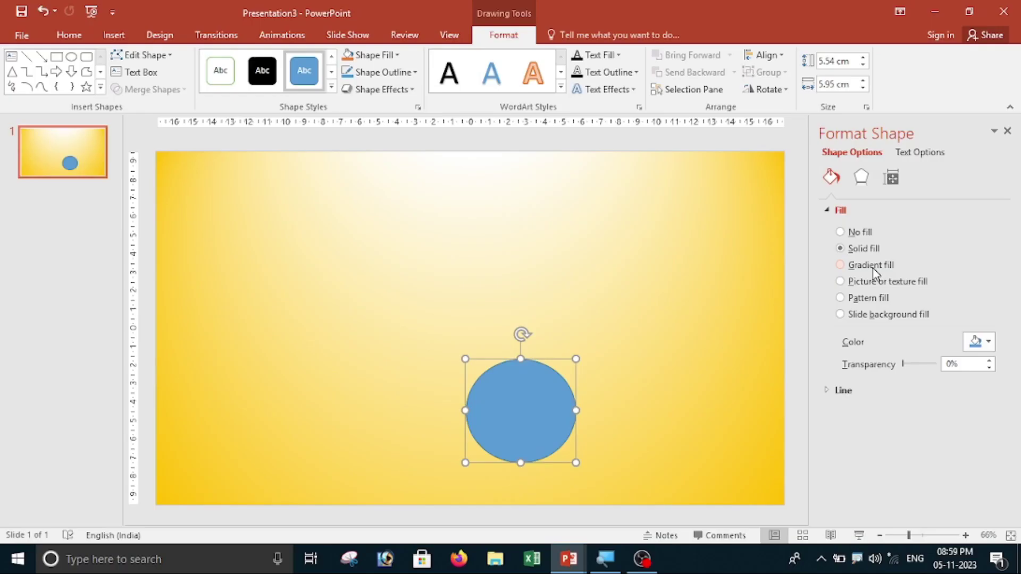
left_click(872, 266)
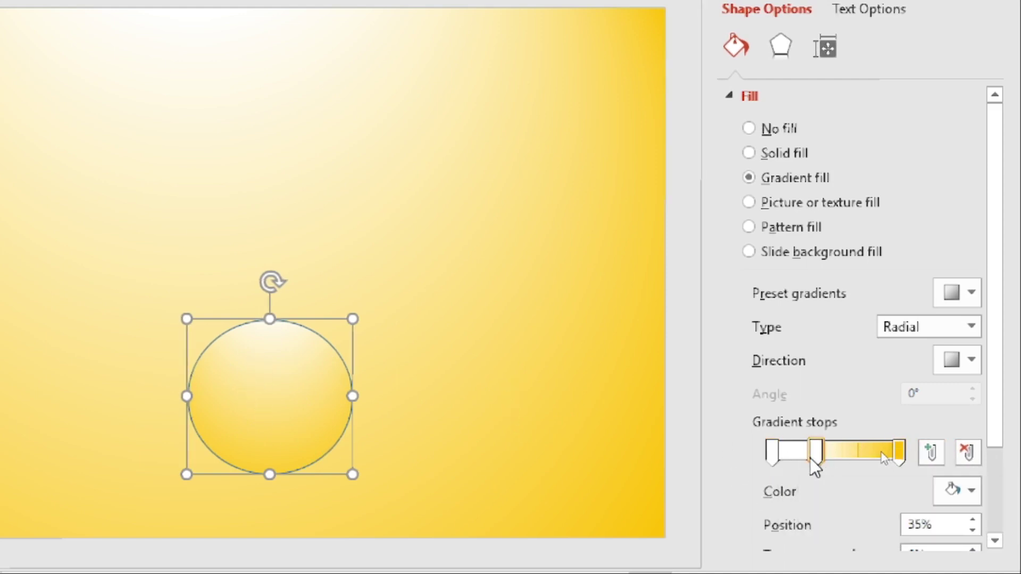
Step: Add three gradient stops and reposition stops to about 19%, 23%, 38% and 92%
left_click_drag(812, 461, 800, 455)
left_click_drag(900, 452, 822, 459)
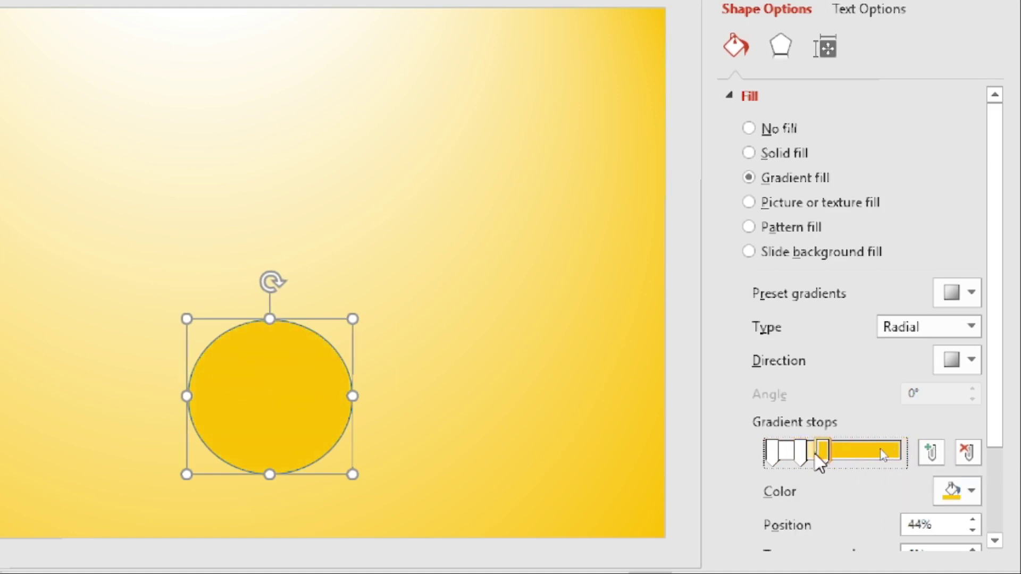
left_click(931, 452)
left_click(931, 452)
left_click(931, 452)
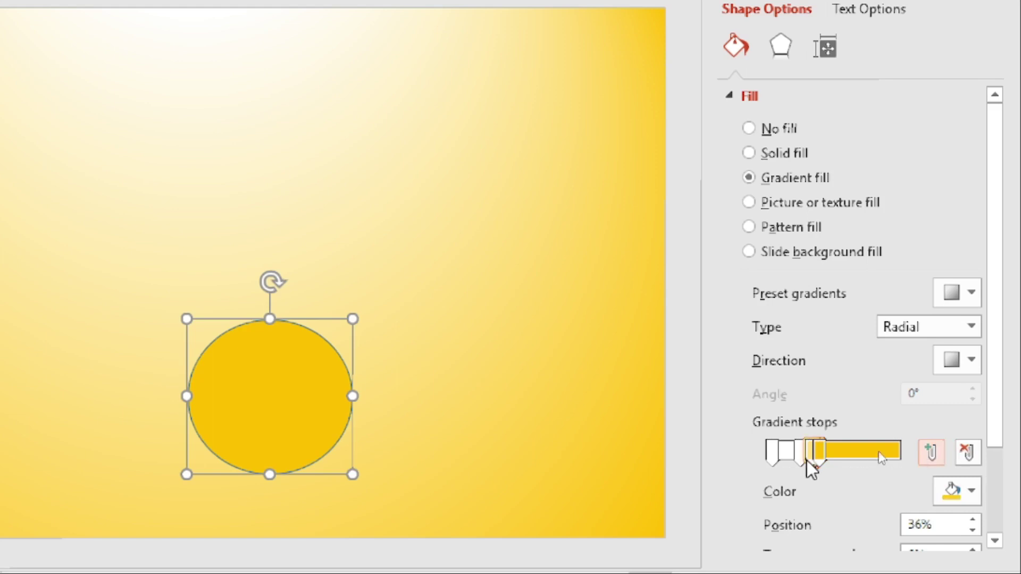
mouse_move(809, 463)
left_mouse_down()
mouse_move(893, 461)
mouse_move(868, 456)
left_mouse_up()
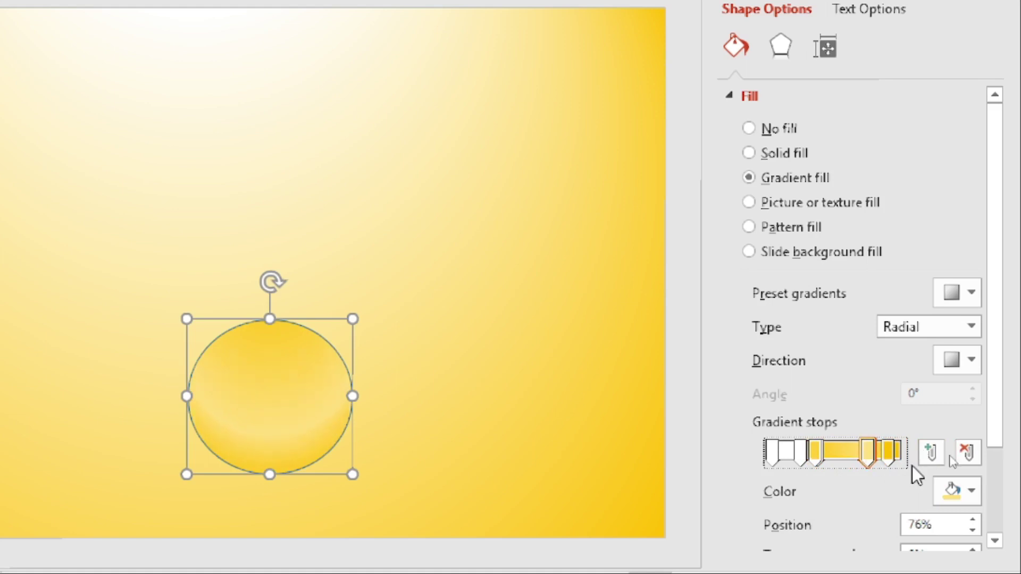
left_click(887, 454)
left_click(813, 455)
left_click(843, 454)
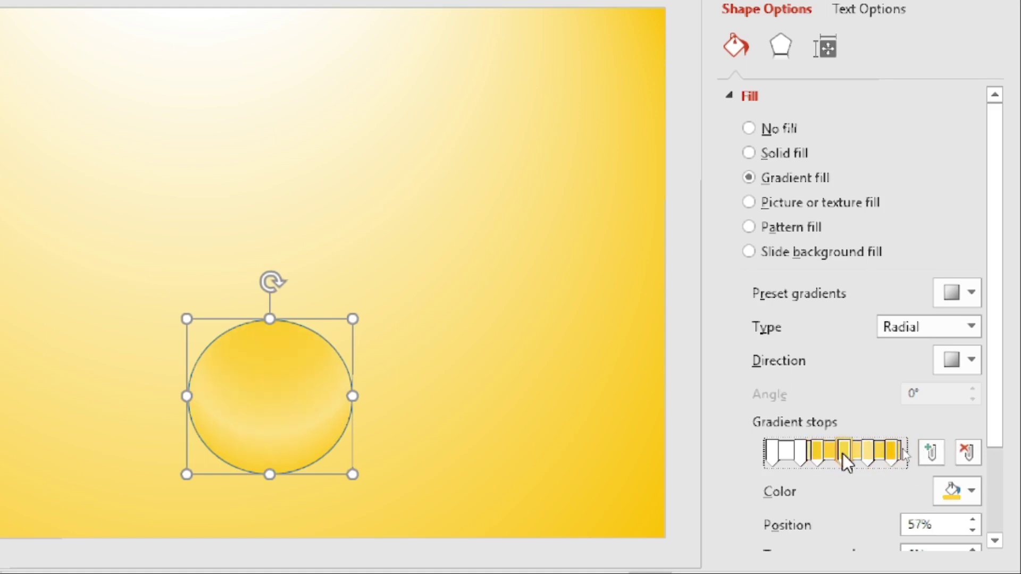
left_click_drag(800, 456, 794, 452)
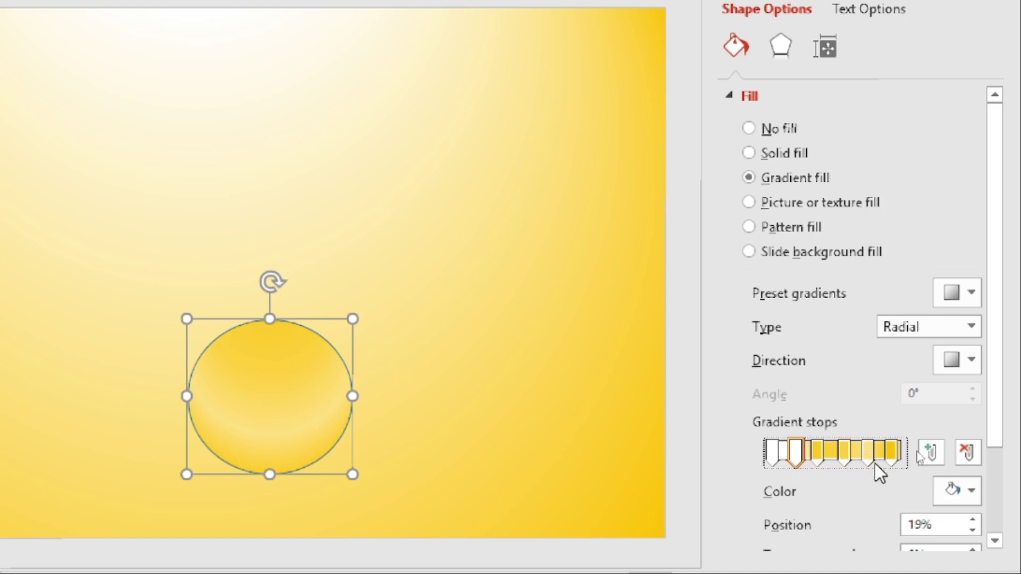
Step: Colour the first three gradient stops red, yellow and green
left_click(774, 455)
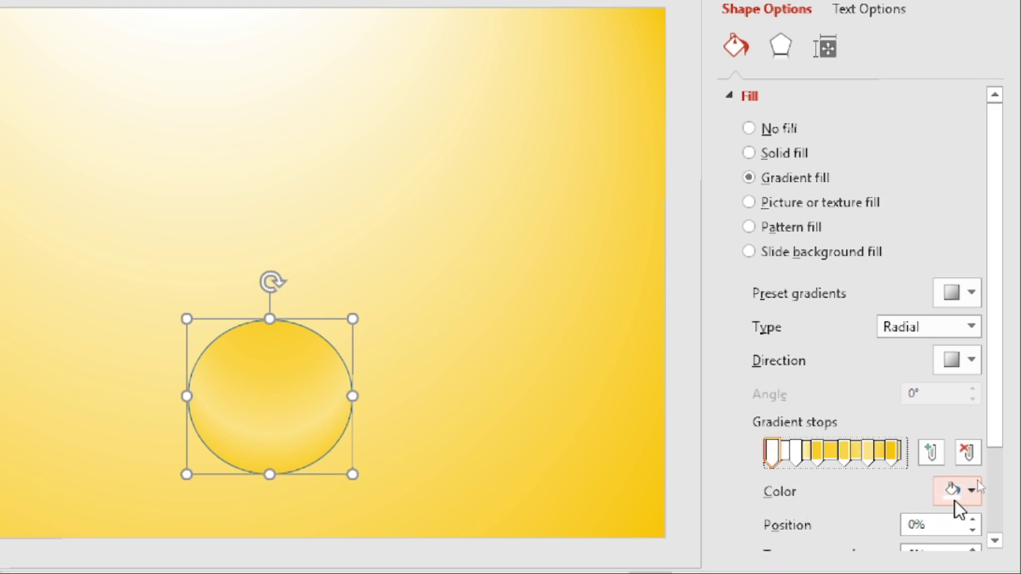
left_click(977, 494)
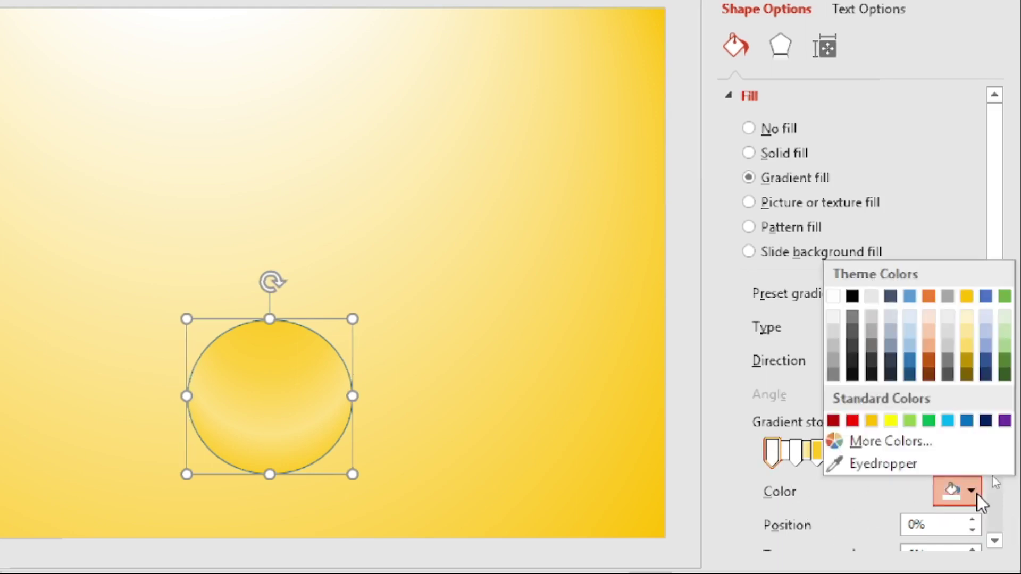
left_click(854, 422)
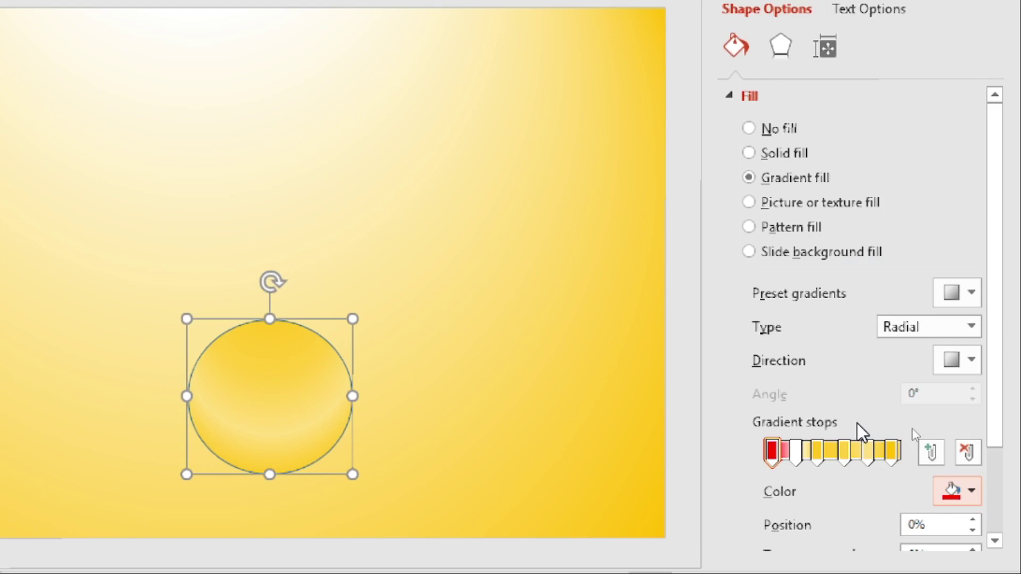
left_click(793, 452)
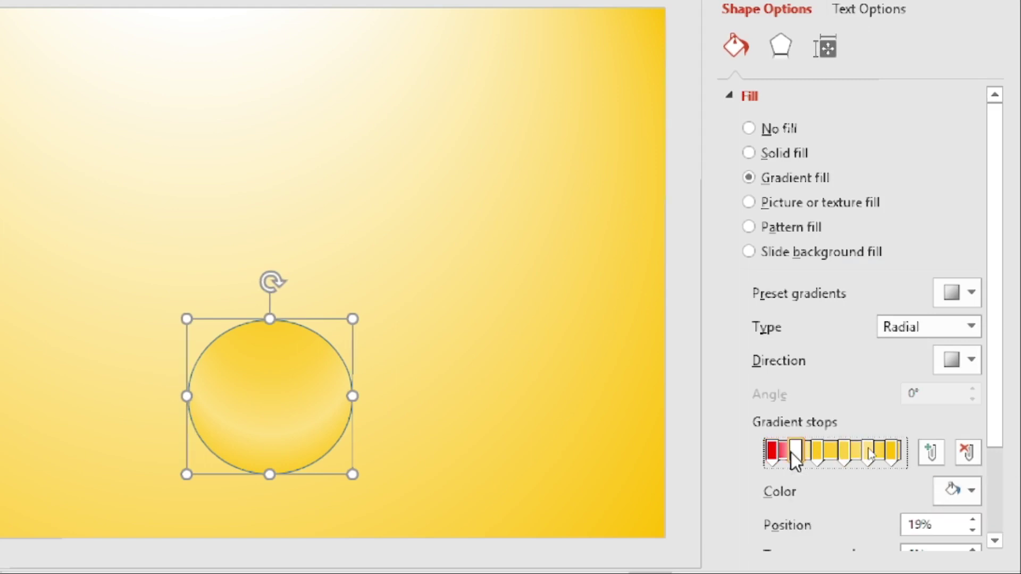
left_click(971, 490)
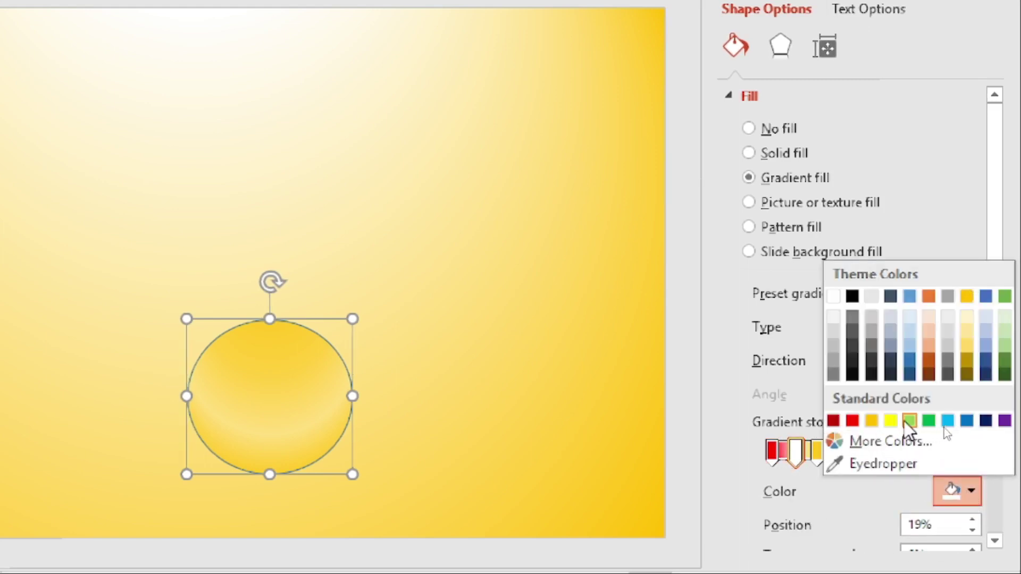
left_click(891, 421)
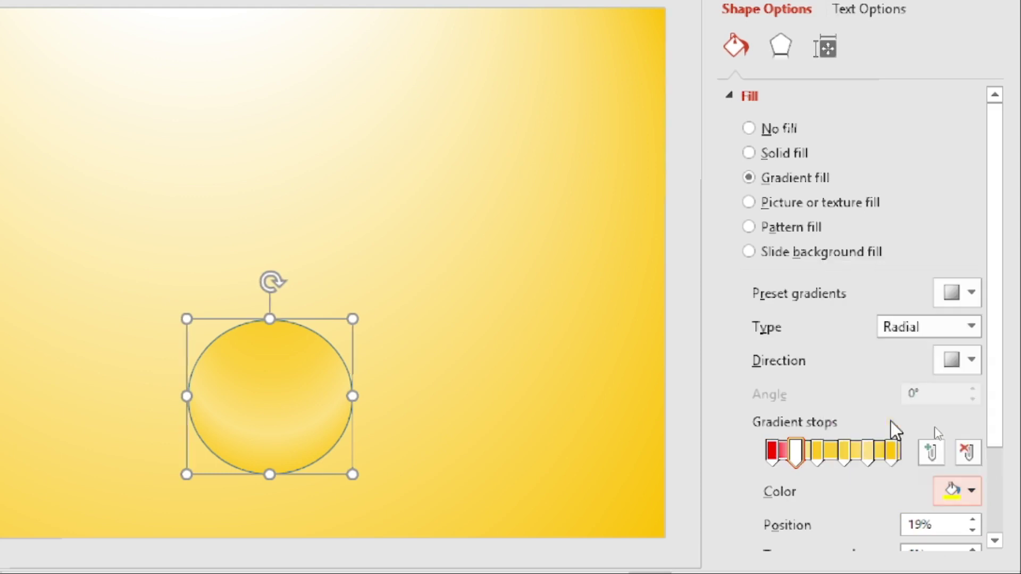
left_click(817, 452)
left_click(972, 491)
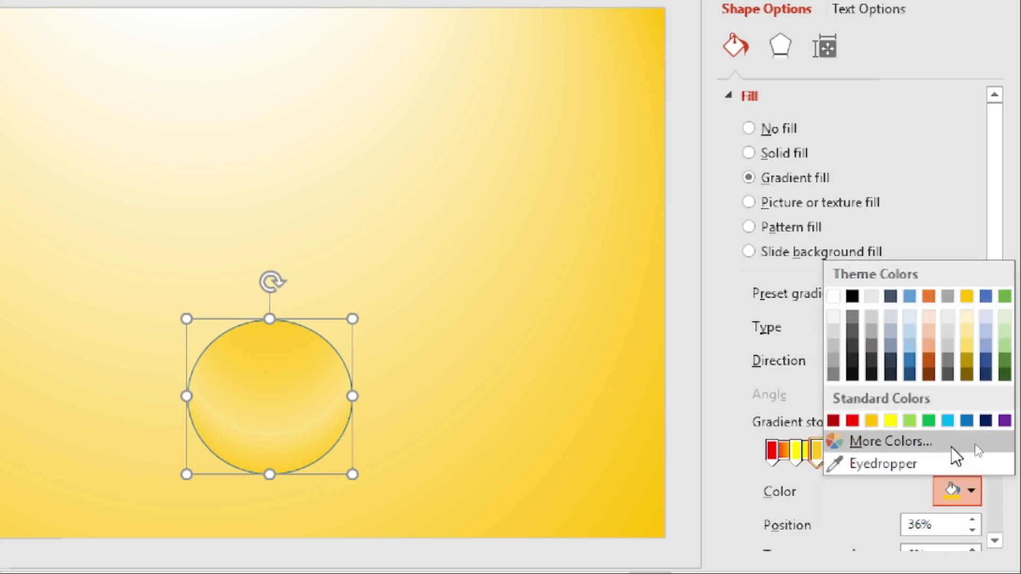
left_click(928, 421)
Step: Colour the 57%, 76% and 94% stops dark orange-brown, dark blue and pale blue
left_click(845, 452)
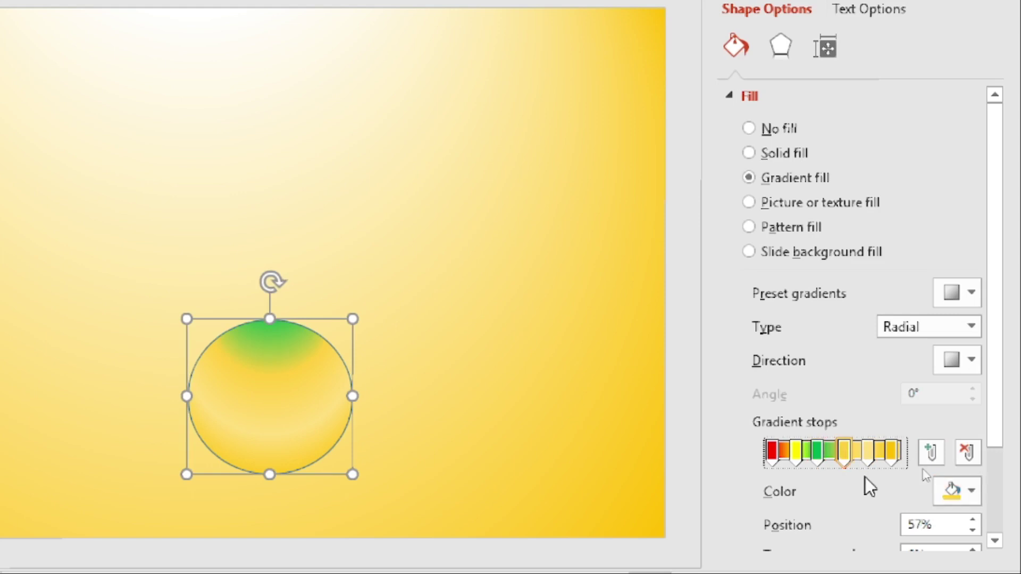
left_click(971, 491)
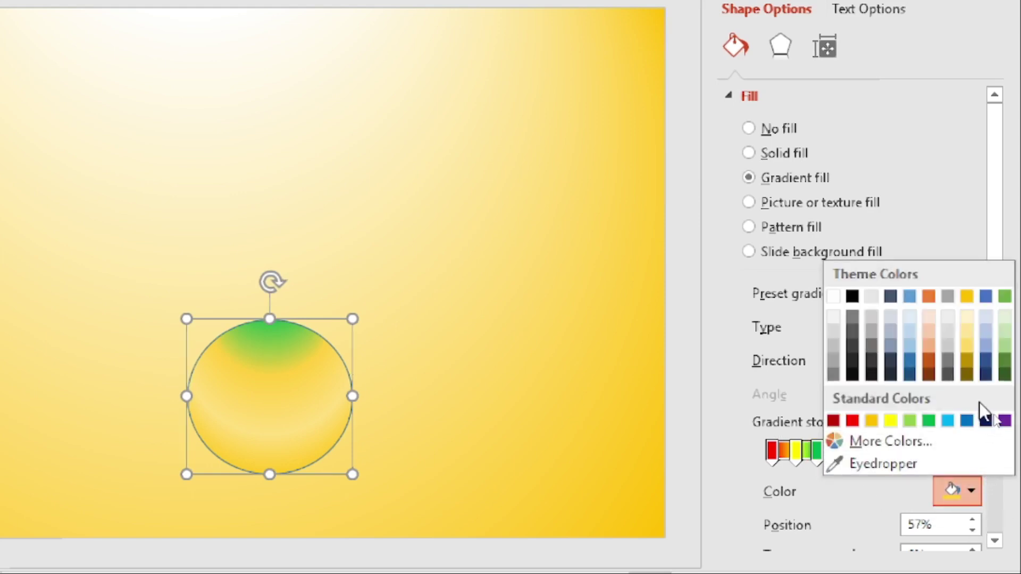
left_click(929, 365)
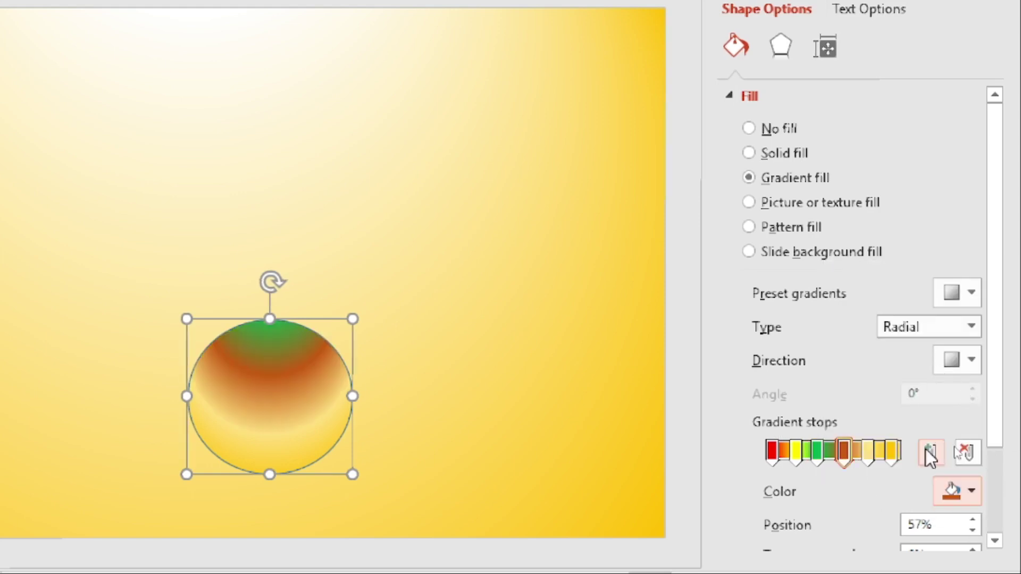
left_click(866, 455)
left_click(970, 491)
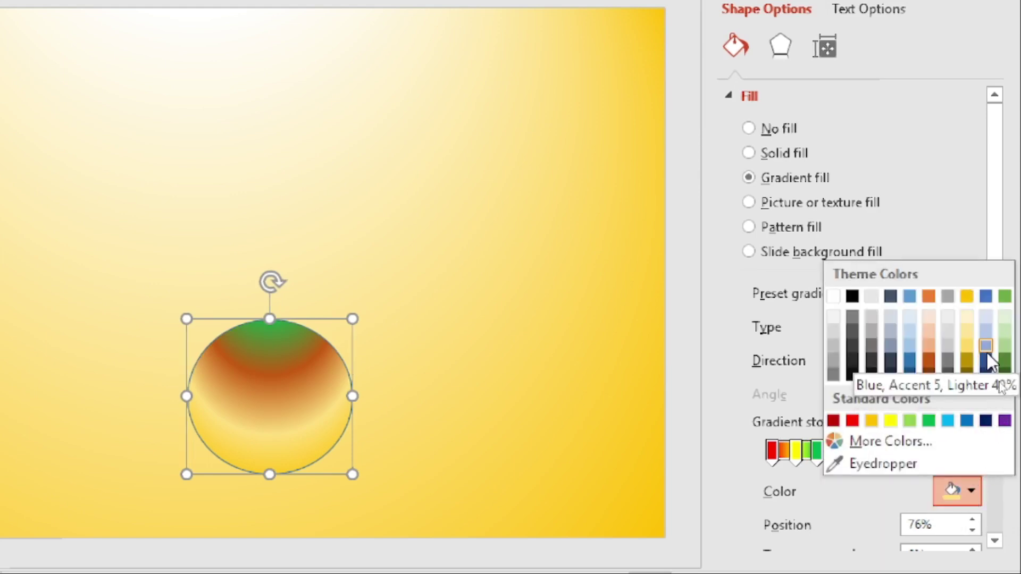
left_click(985, 373)
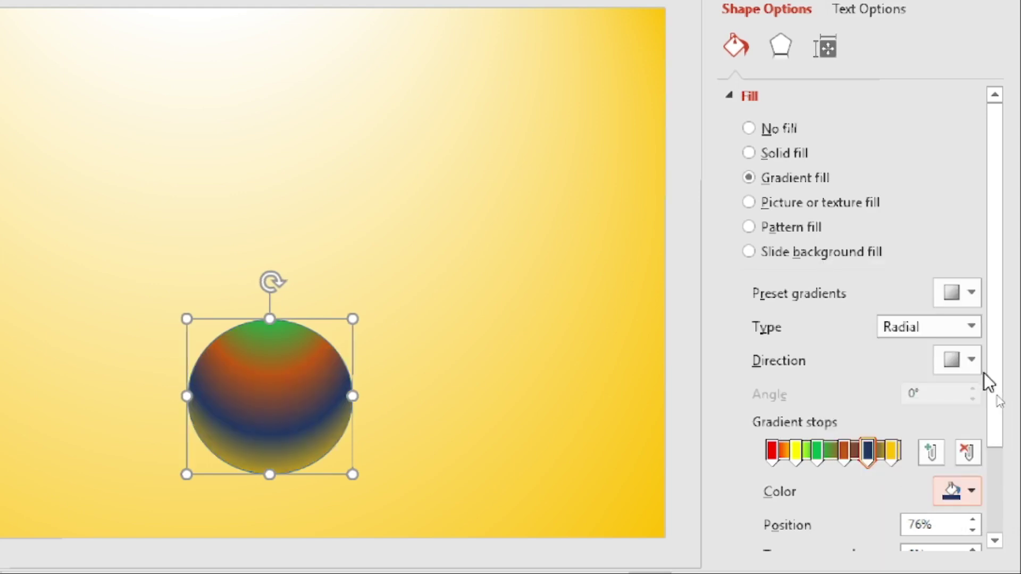
left_click(891, 451)
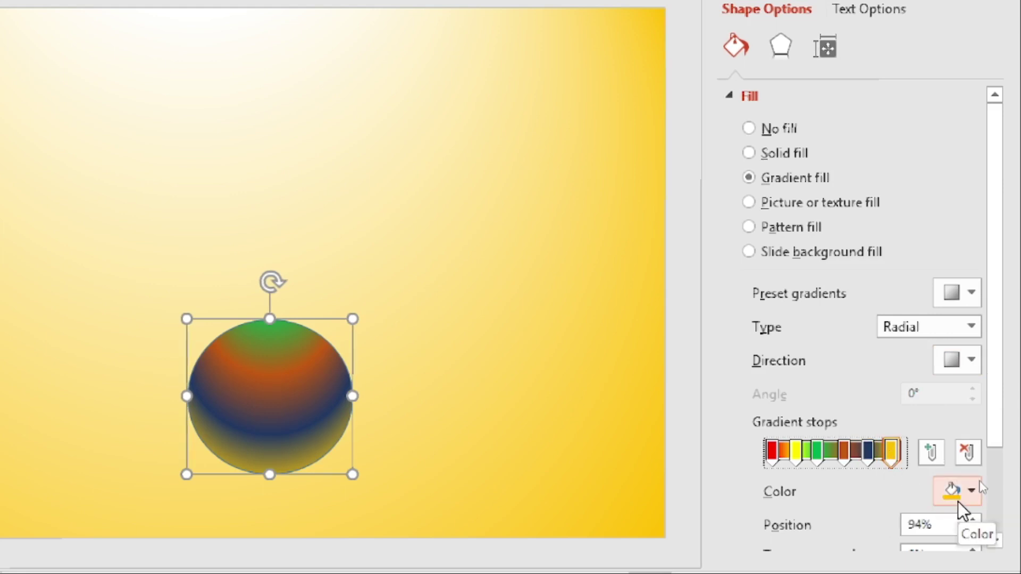
left_click(971, 490)
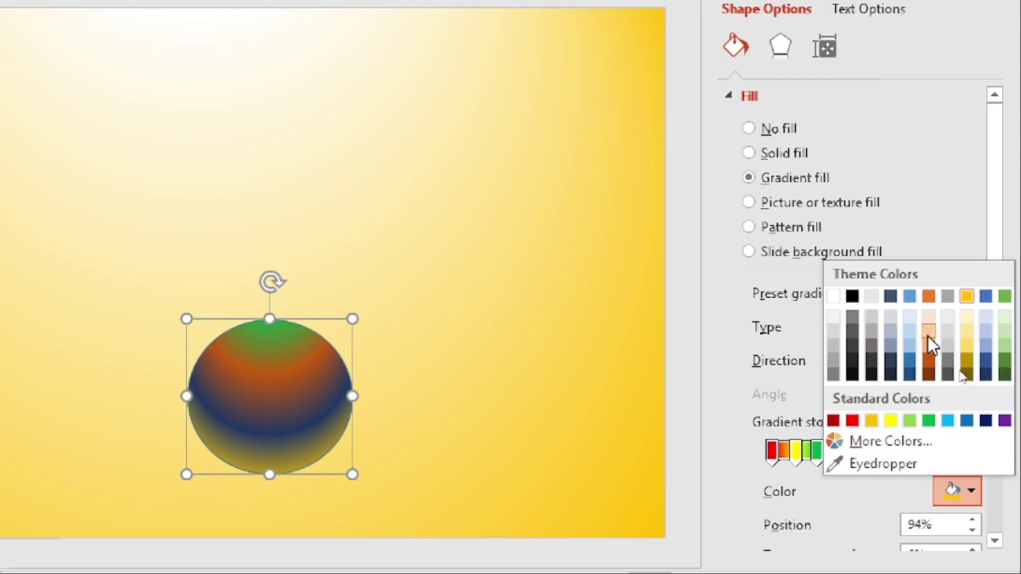
left_click(913, 335)
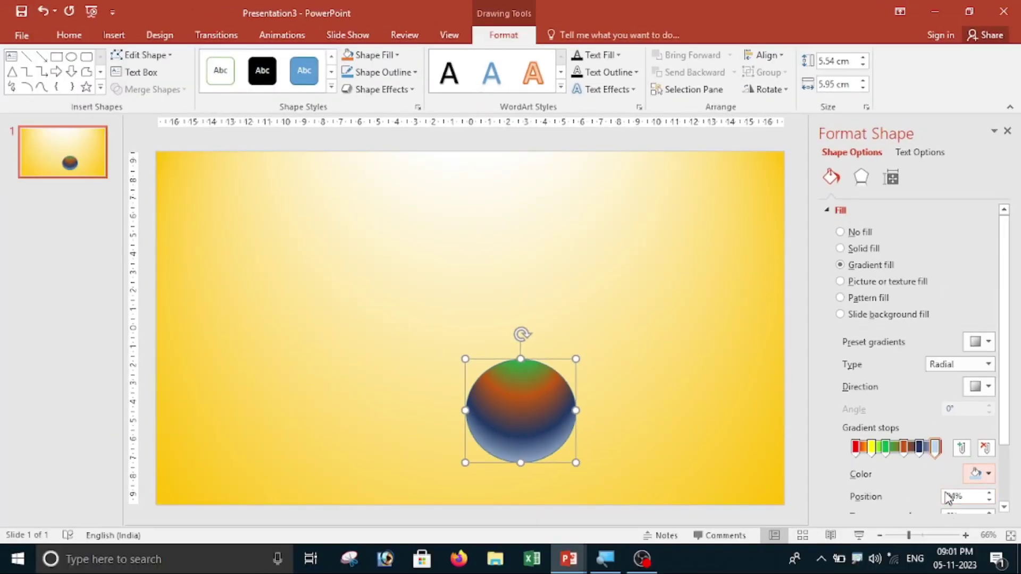
Step: Apply a Circle top bevel to the circle with width 50 pt and height 50 pt
scroll(951, 478, "down", 3)
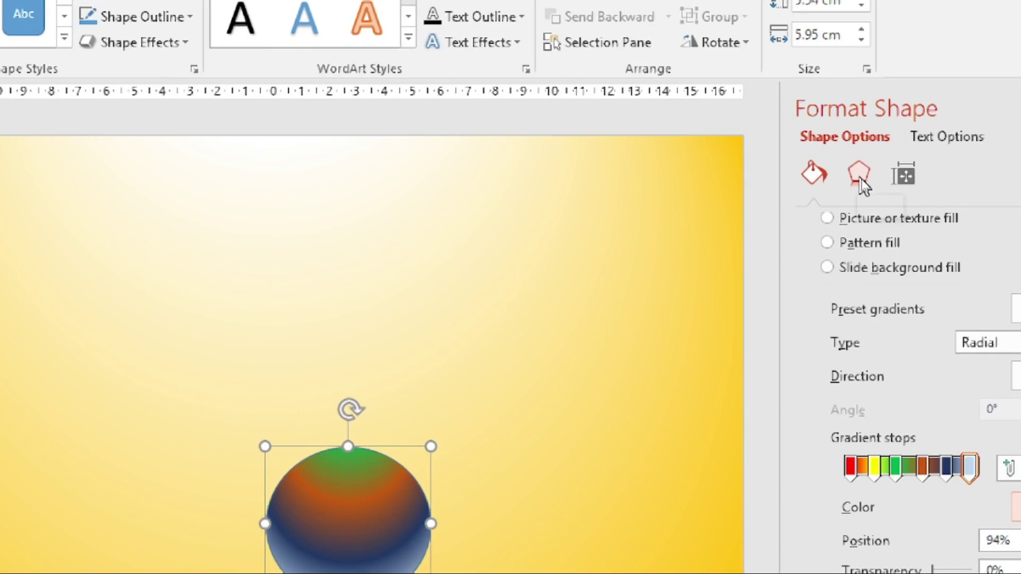
left_click(862, 180)
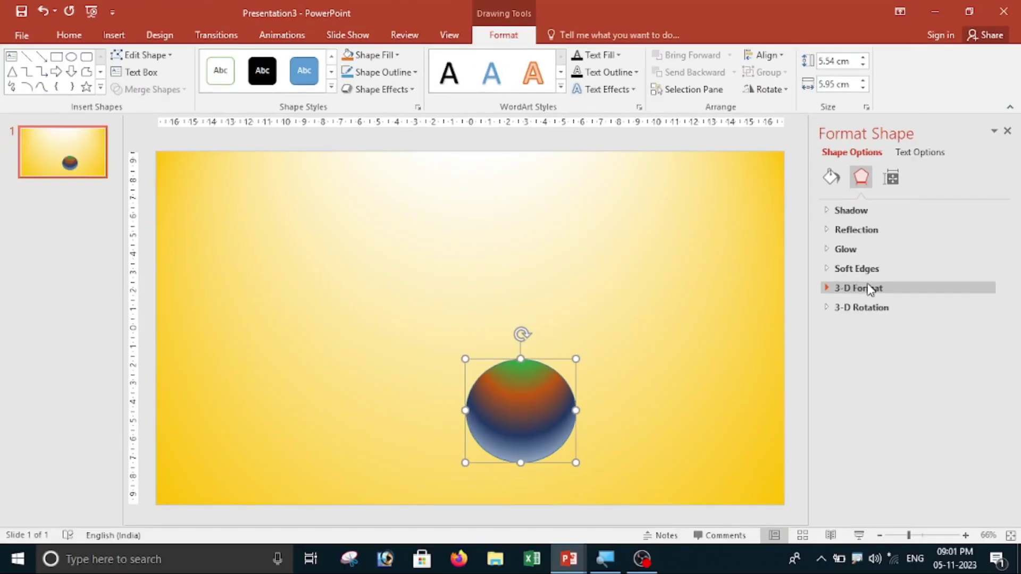
left_click(869, 288)
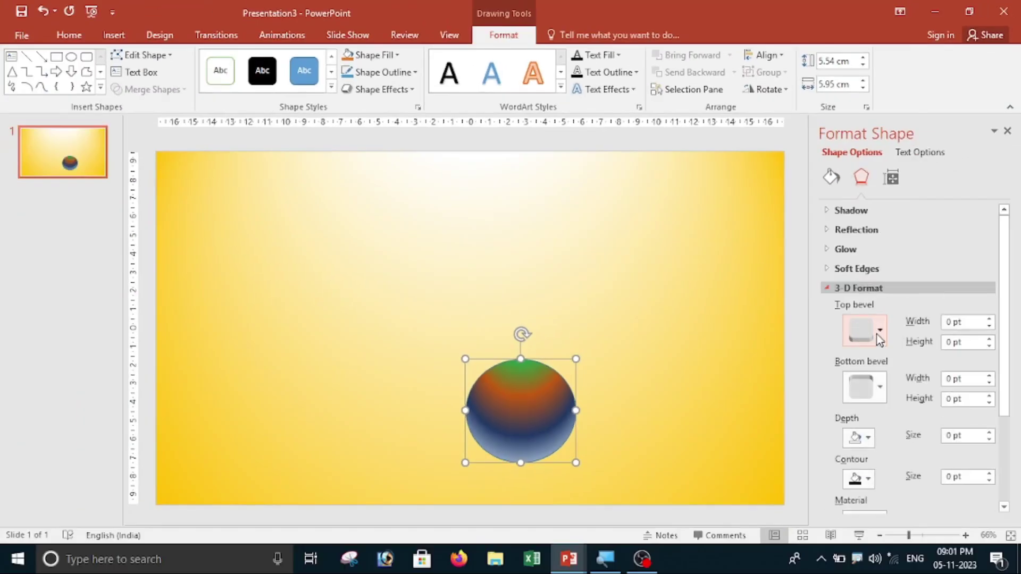
left_click(879, 334)
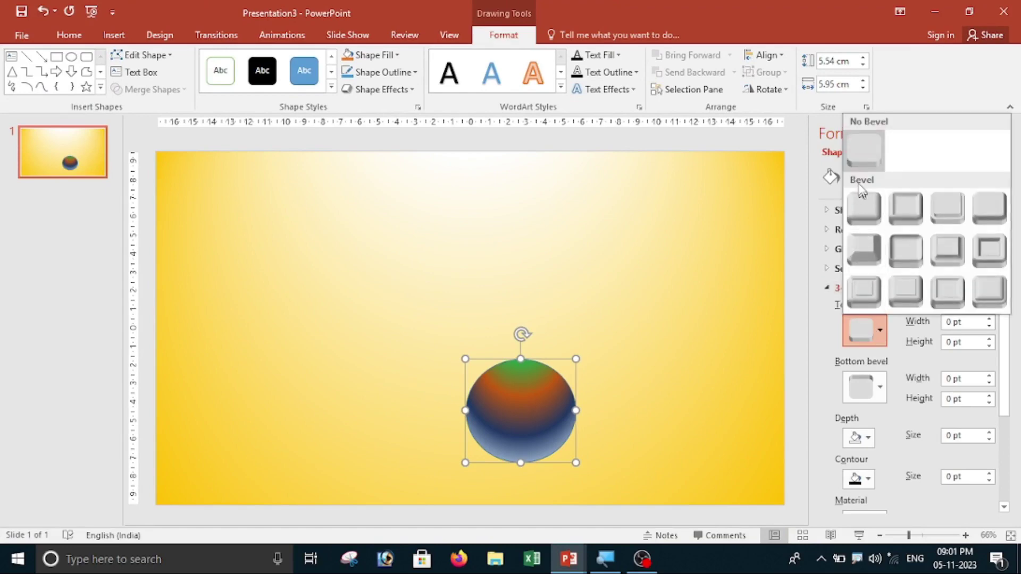
left_click(866, 213)
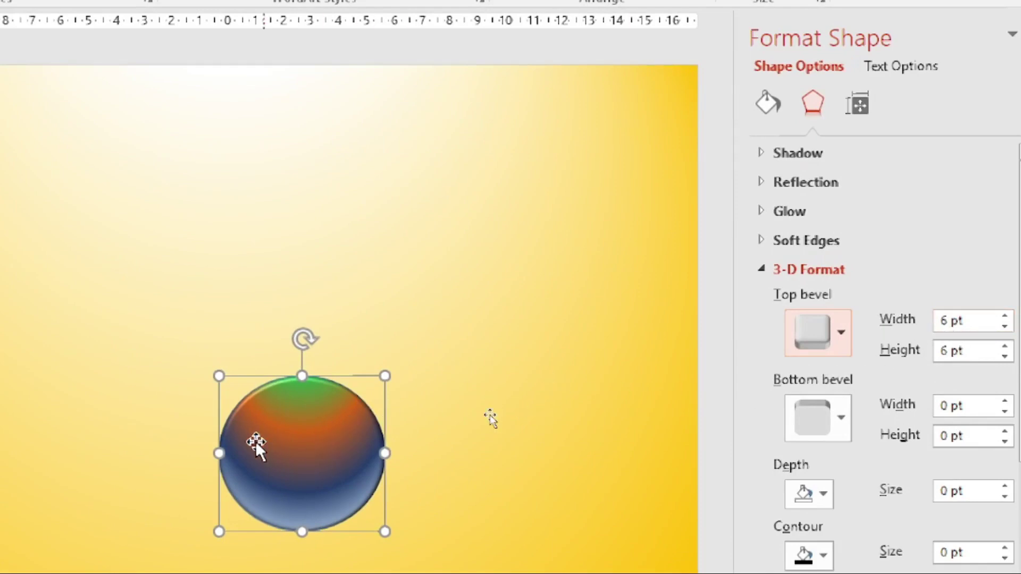
left_click(919, 355)
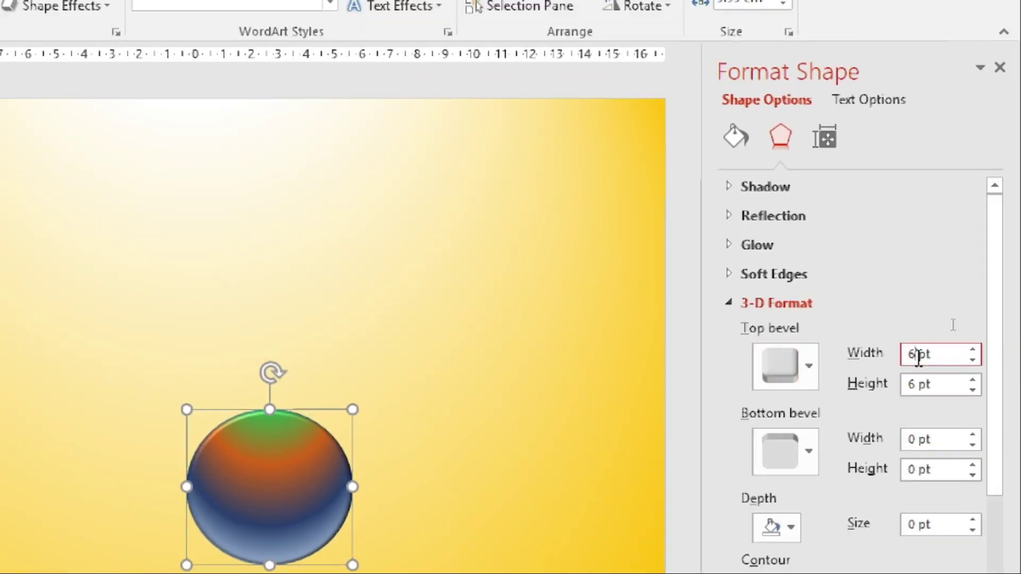
key("BackSpace")
type("5")
type("0")
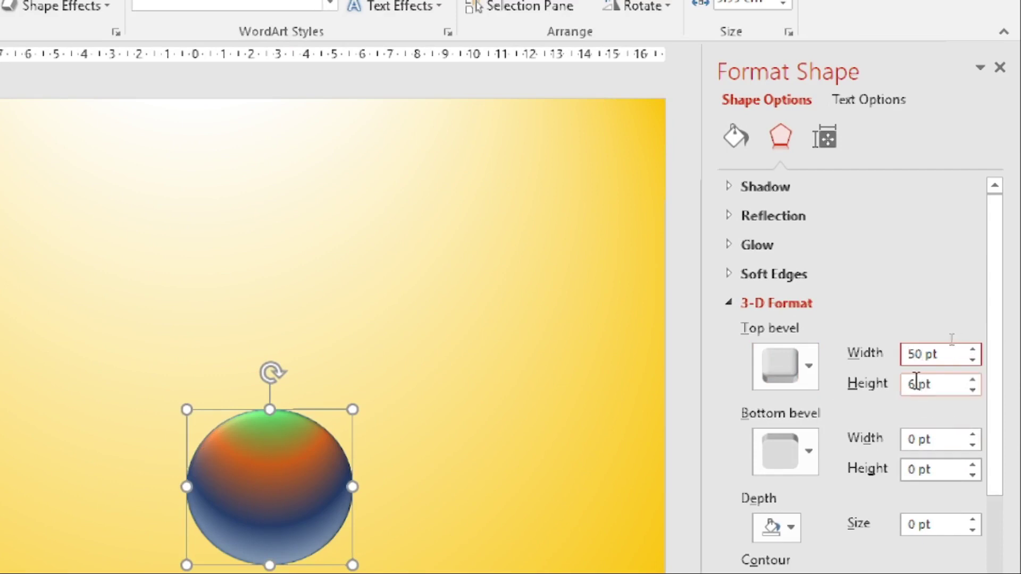
left_click(916, 383)
key("BackSpace")
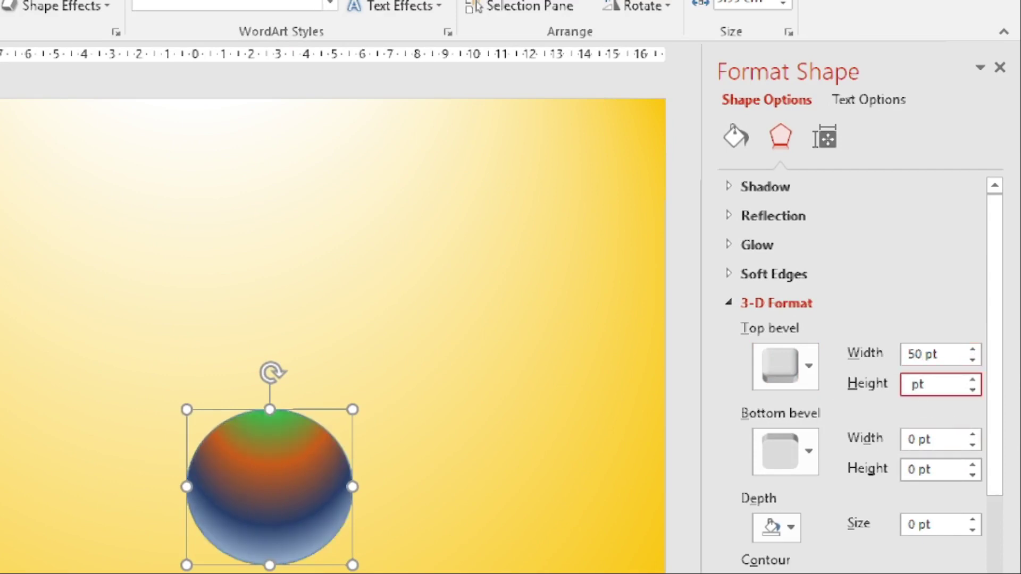
type("50")
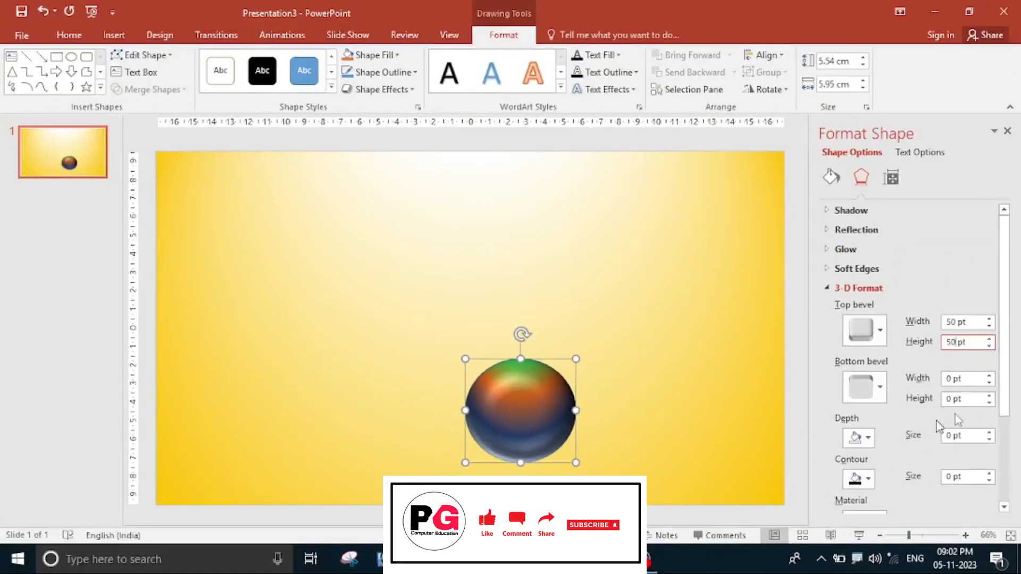
Step: Set the sphere's 3-D material to Clear and its lighting to Glow
scroll(974, 414, "down", 3)
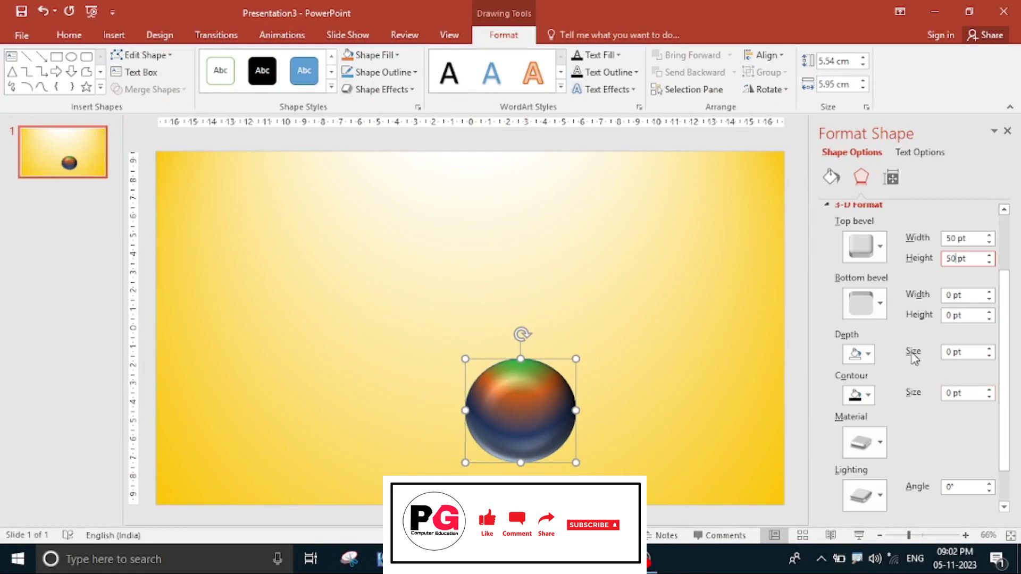
scroll(880, 452, "down", 1)
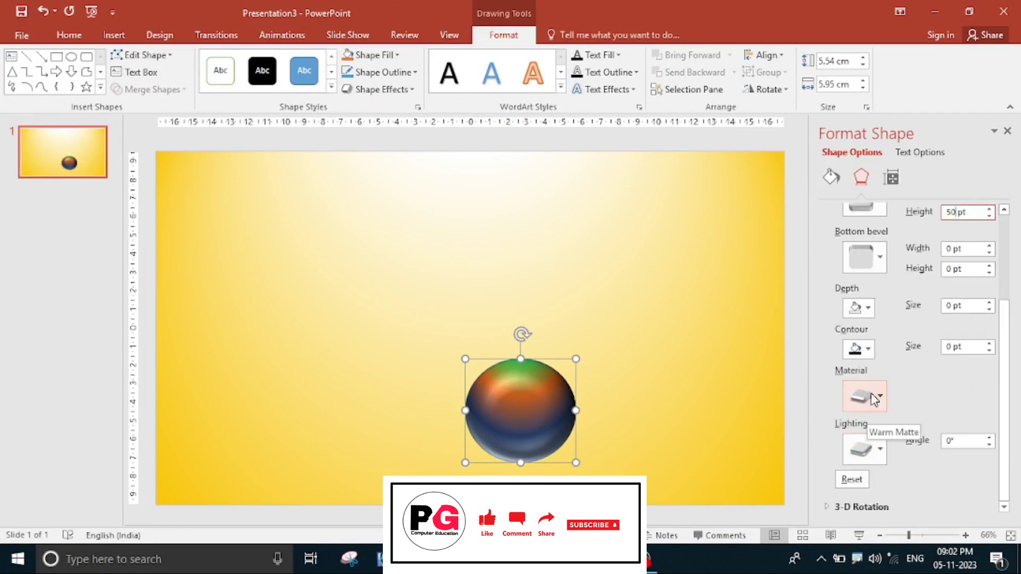
left_click(880, 397)
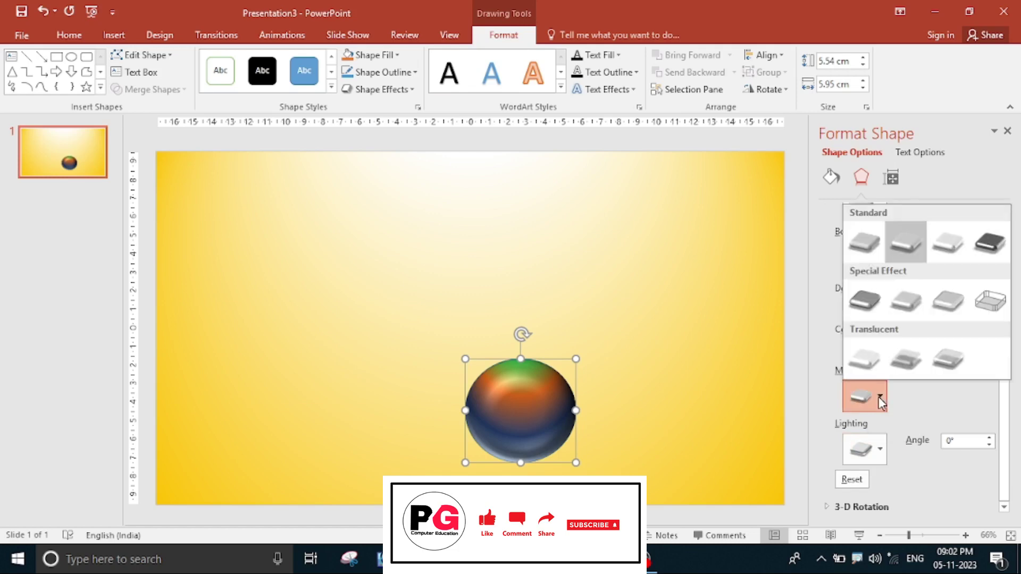
left_click(957, 363)
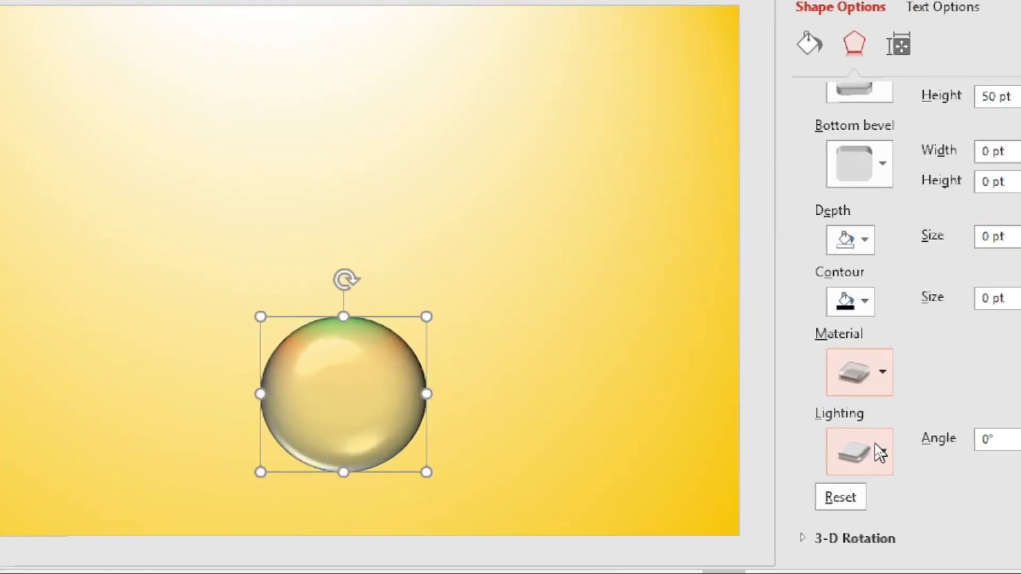
left_click(878, 449)
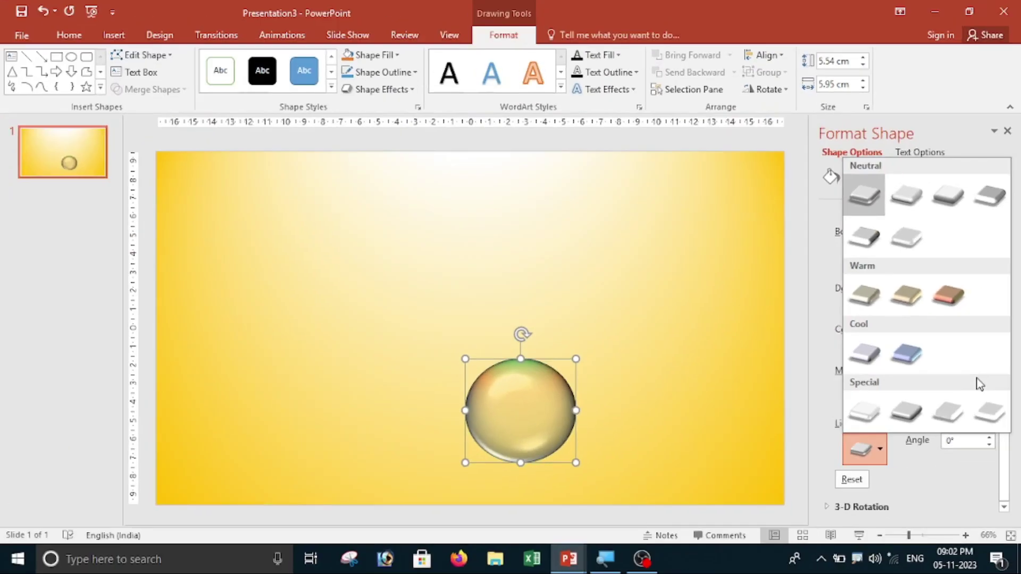
left_click(949, 420)
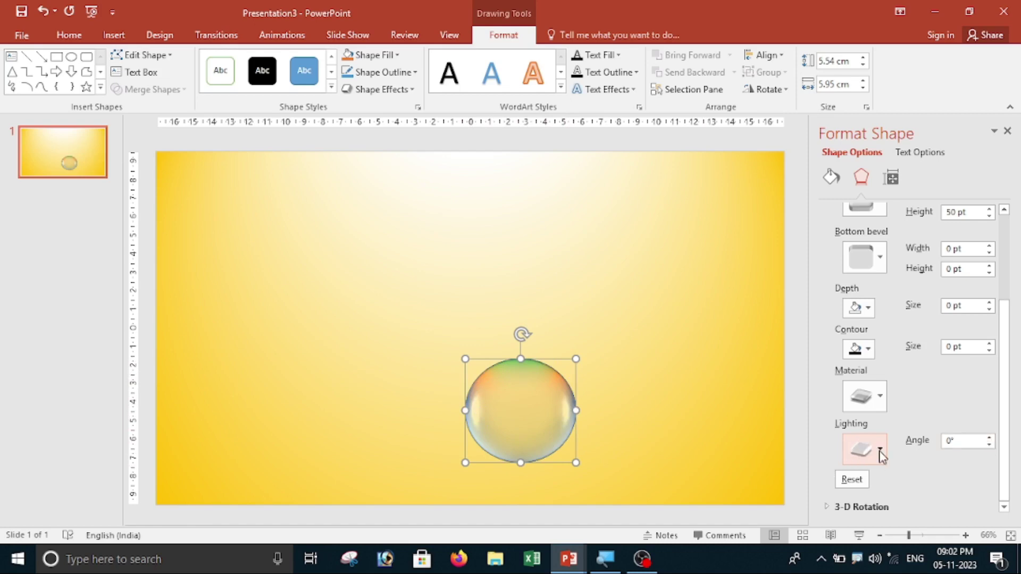
Step: Raise the bubble's lighting angle to 80° and close the Format Shape pane
left_click(989, 438)
left_click(989, 439)
left_click(989, 438)
left_click(989, 438)
left_click(989, 438)
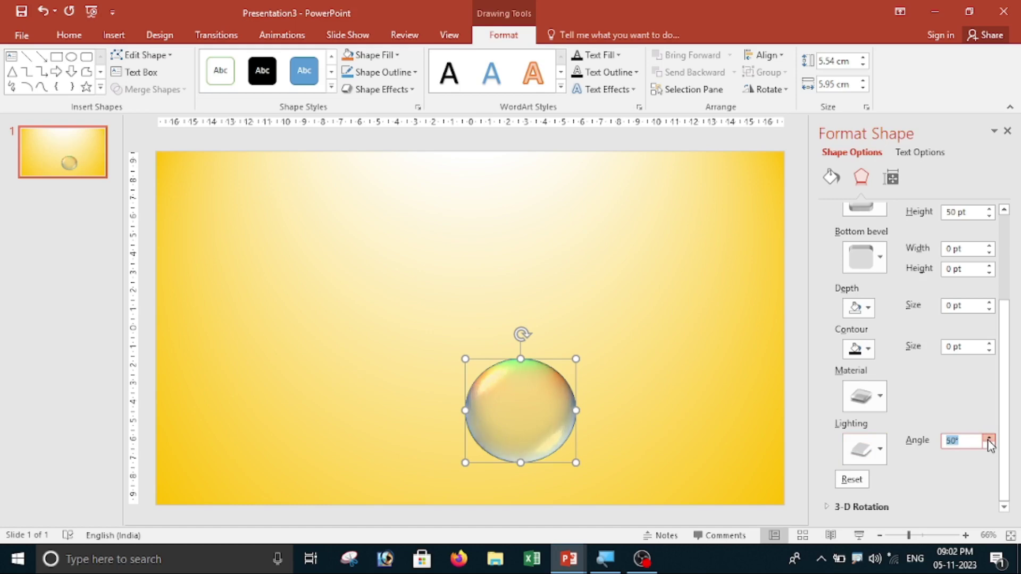
left_click(989, 439)
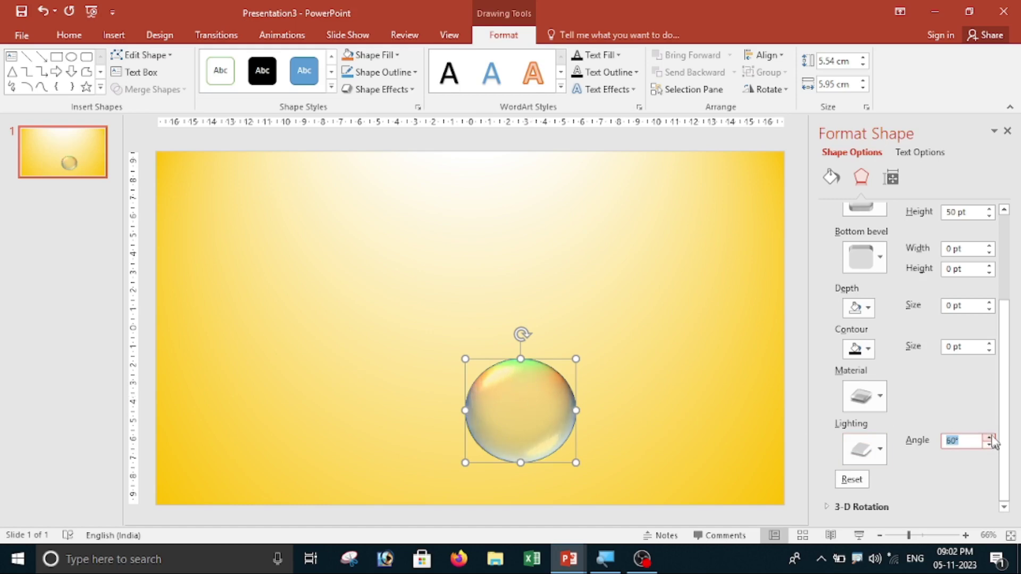
left_click(989, 438)
left_click(989, 438)
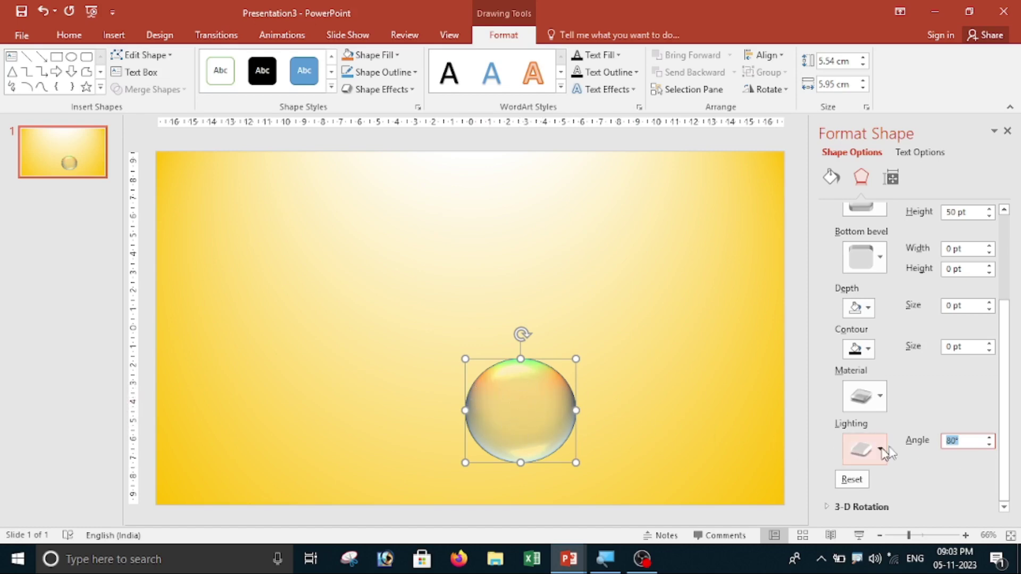
left_click(1007, 131)
left_click(625, 495)
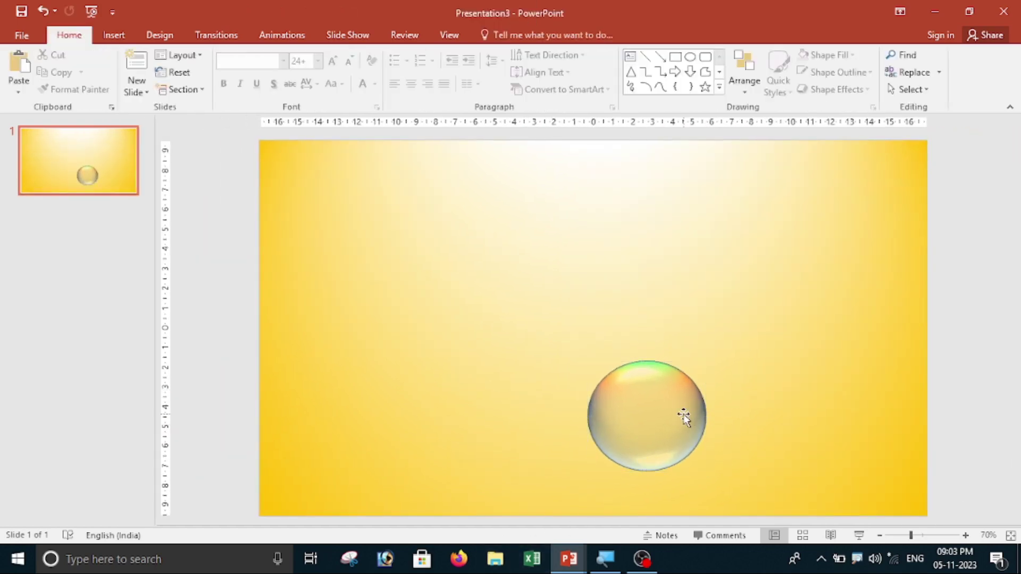
Step: Drag the transparent bubble down to the lower right so it sits just below the slide's bottom edge
scroll(684, 420, "down", 4, "ctrl")
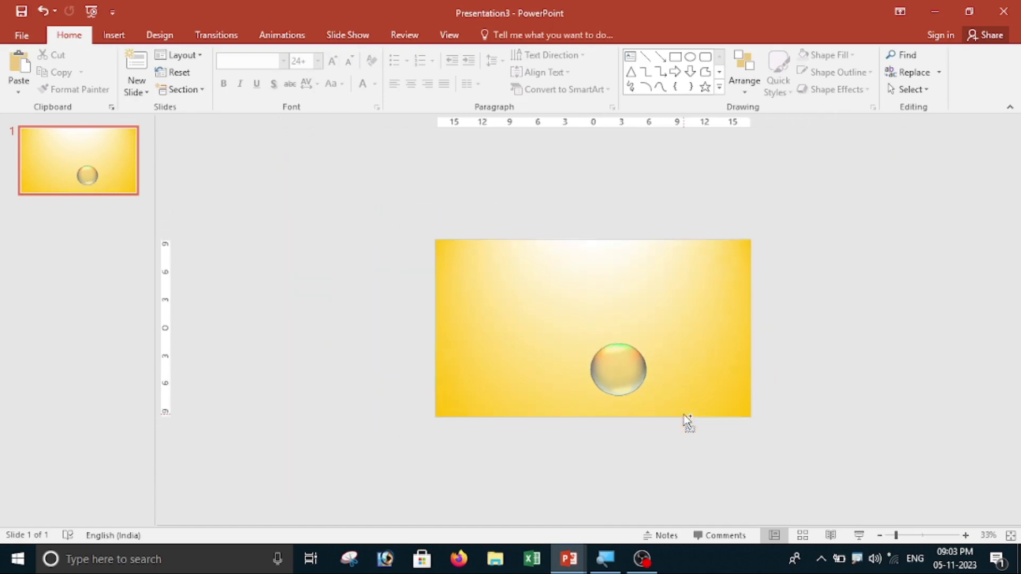
scroll(687, 421, "up", 2, "ctrl")
mouse_move(638, 394)
left_mouse_down()
mouse_move(728, 412)
mouse_move(622, 424)
left_mouse_up()
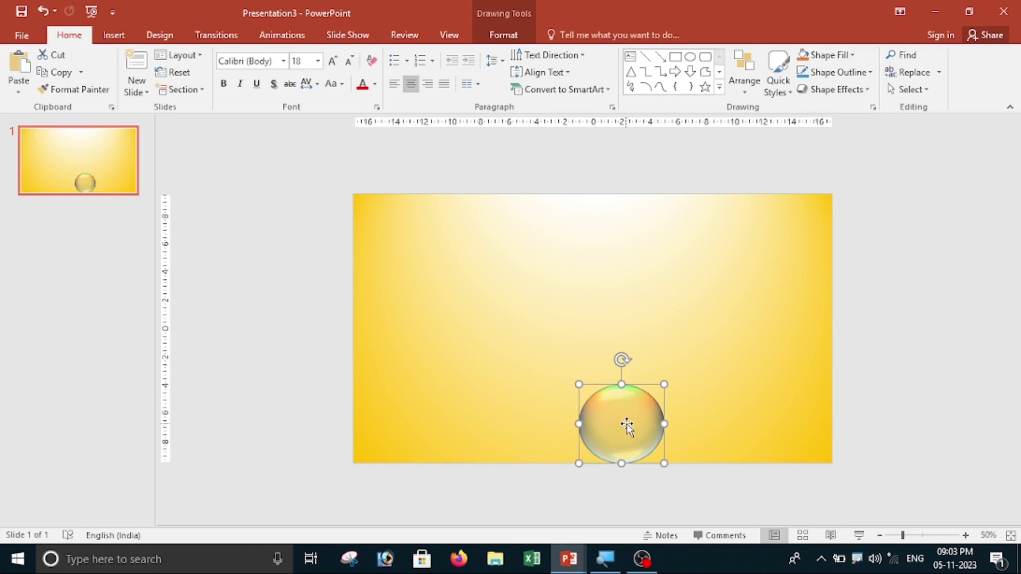
scroll(629, 429, "down", 2)
scroll(632, 433, "down", 1)
left_click_drag(615, 389, 617, 437)
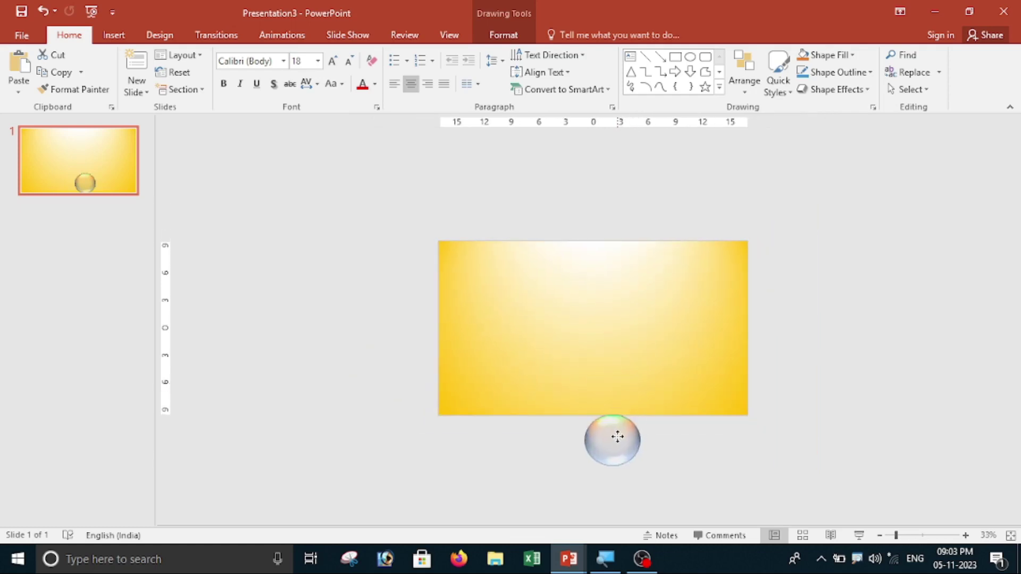
scroll(618, 441, "up", 2)
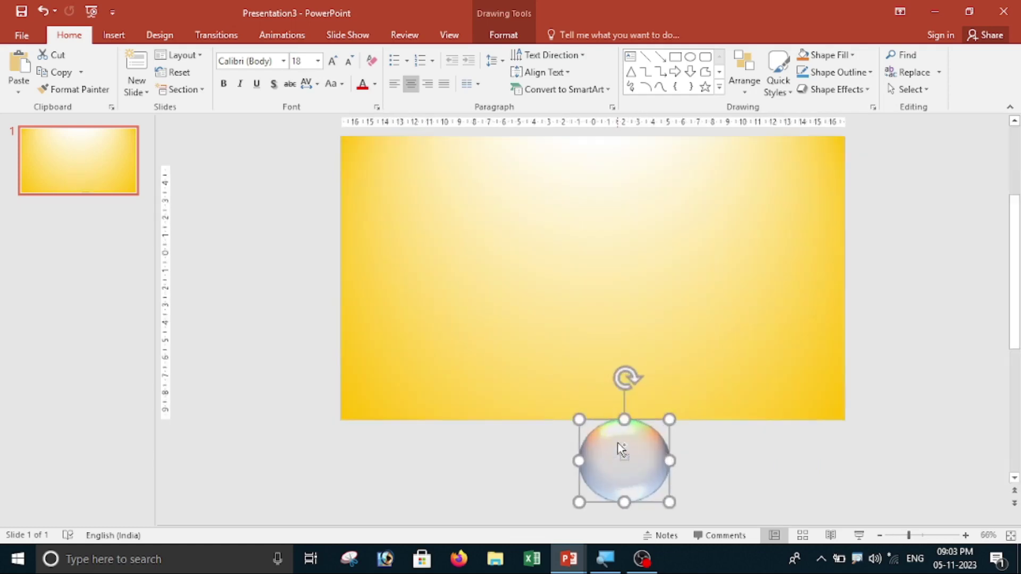
scroll(618, 448, "down", 2)
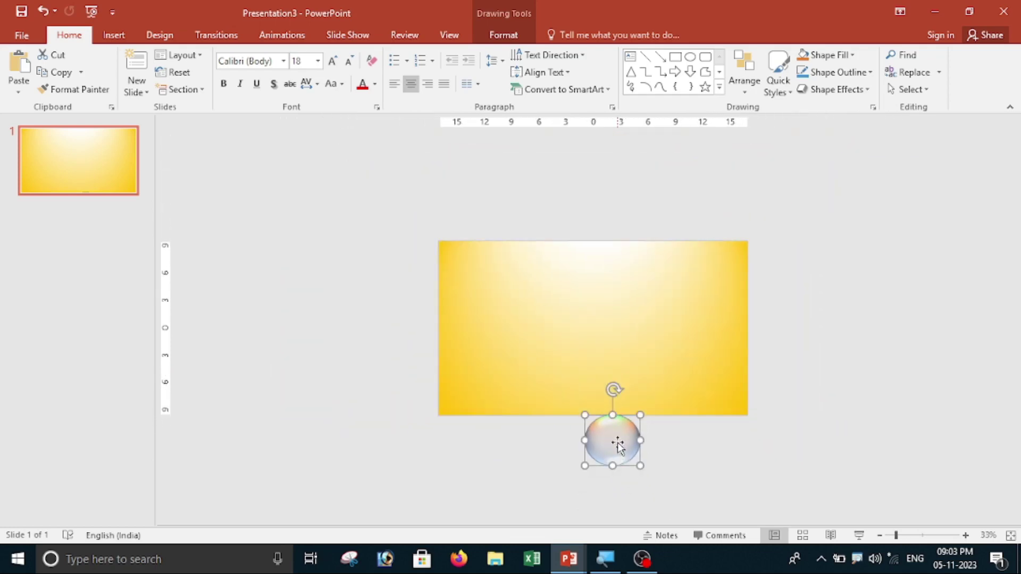
Step: Add a Custom Path animation, drawing a wavy line from the bubble up past the slide's top edge
left_click(276, 36)
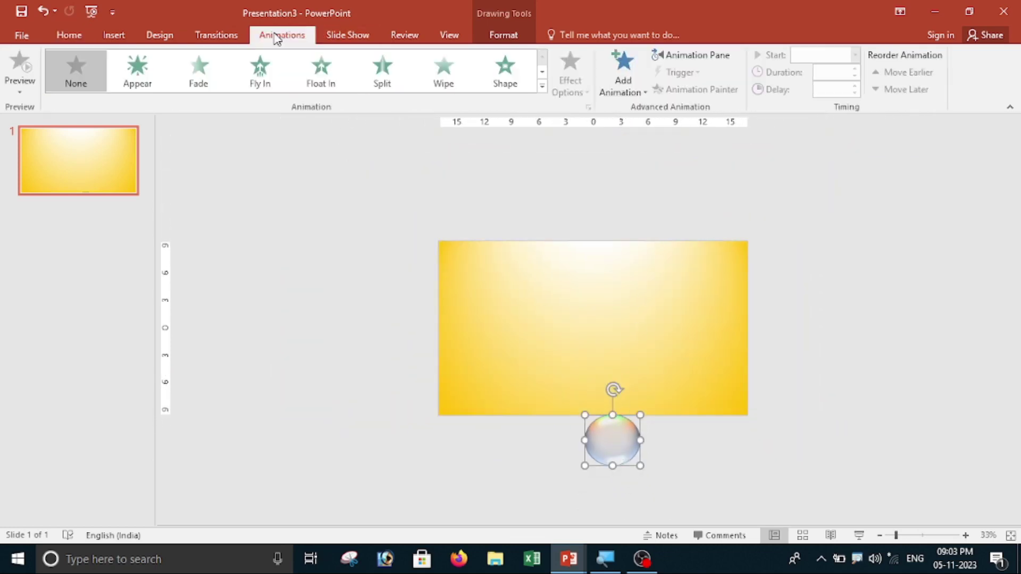
left_click(642, 95)
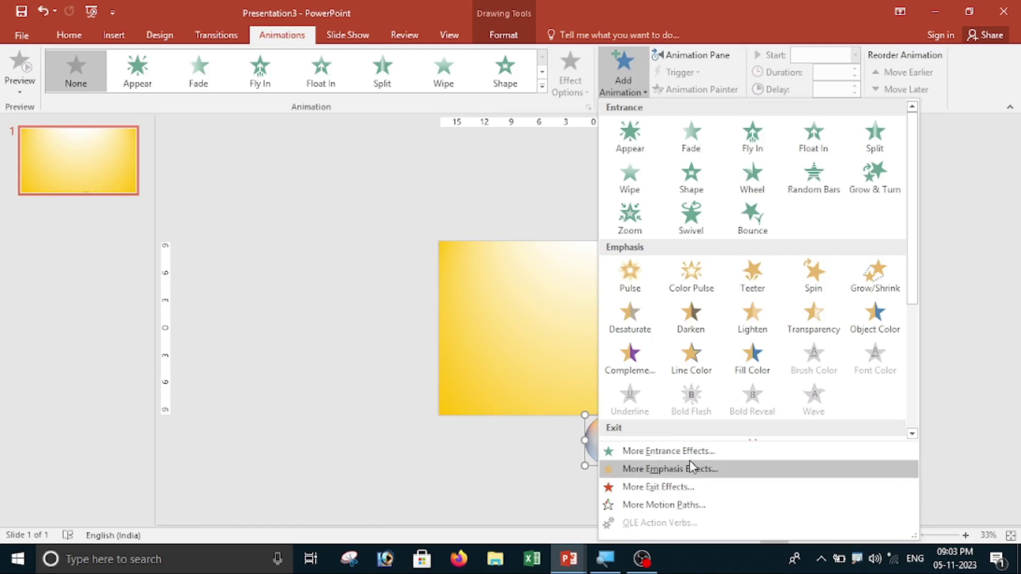
scroll(814, 282, "down", 3)
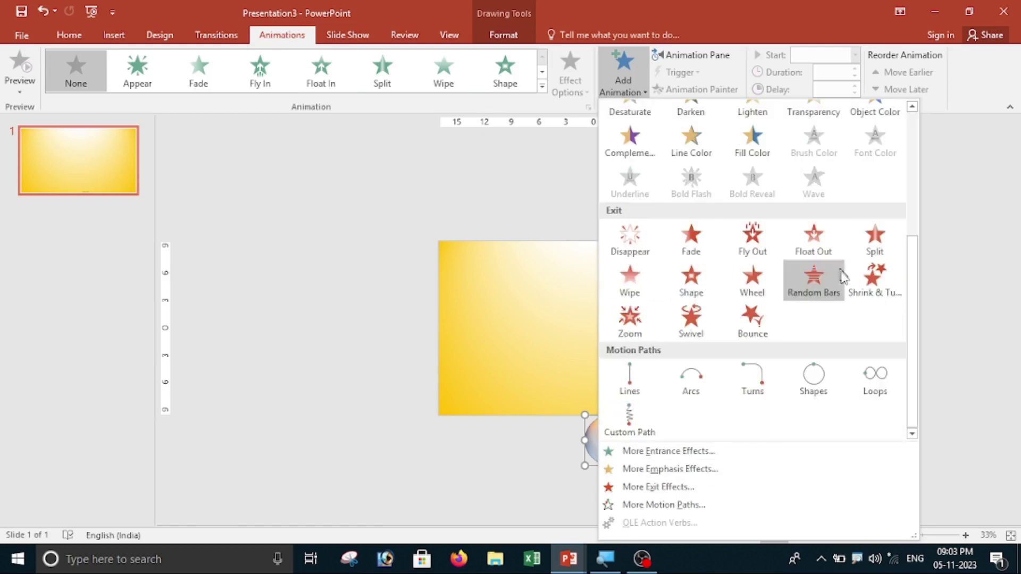
left_click(629, 423)
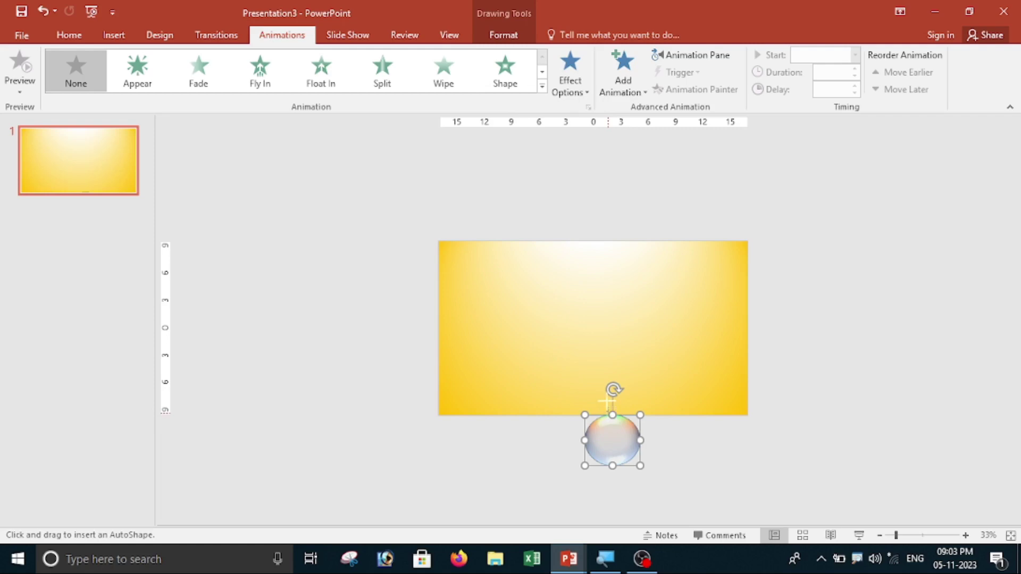
left_click_drag(577, 335, 577, 288)
left_click_drag(553, 205, 554, 211)
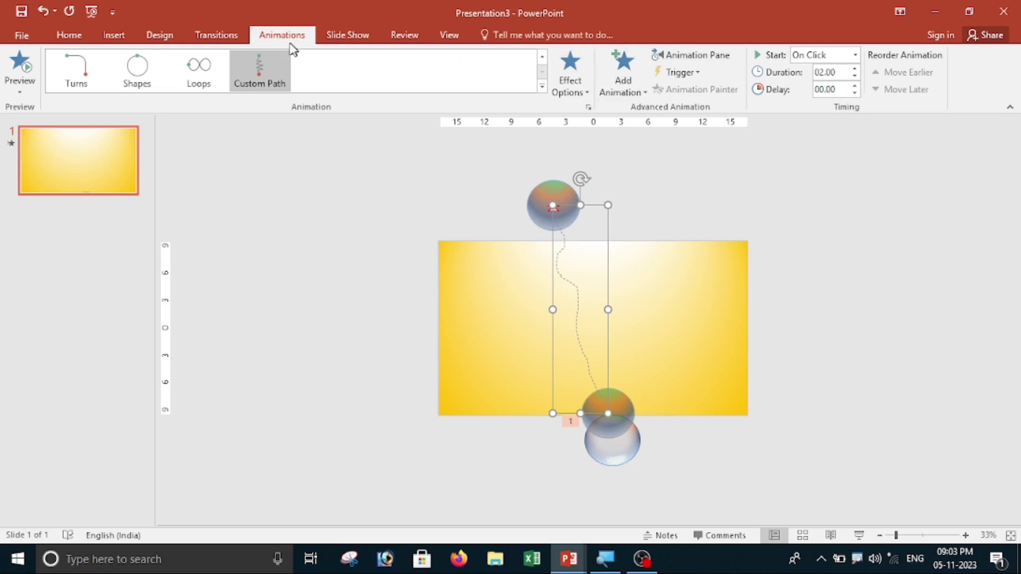
Step: Show the Animation Pane, preview the bubble rising, and open Effect Options for Oval 3's path
left_click(708, 59)
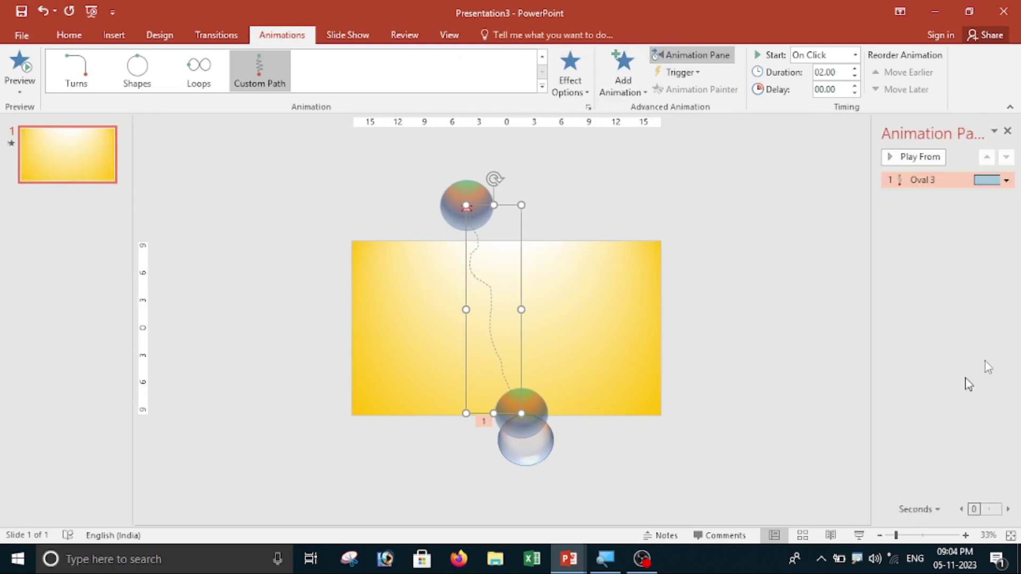
left_click(917, 157)
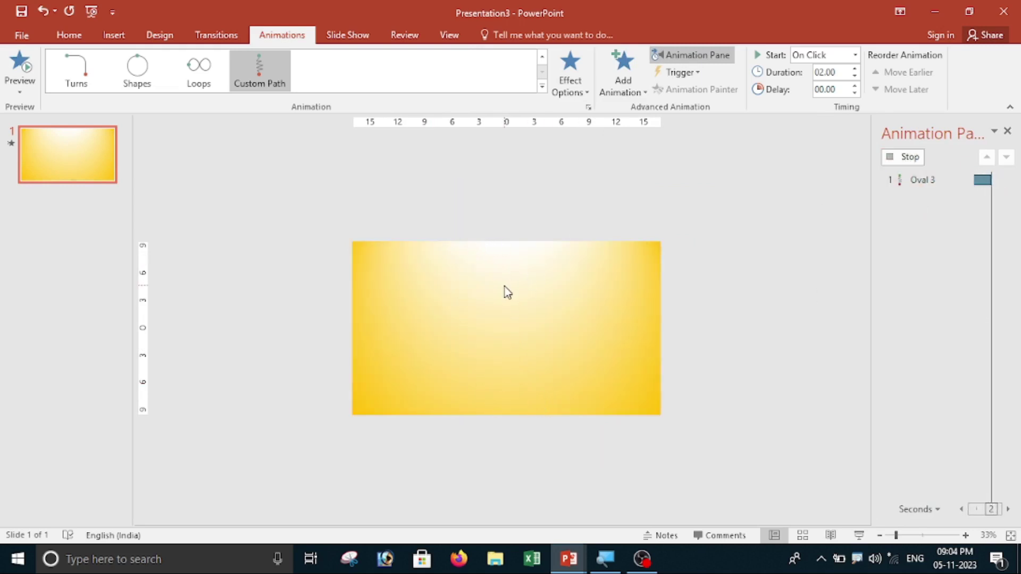
right_click(936, 181)
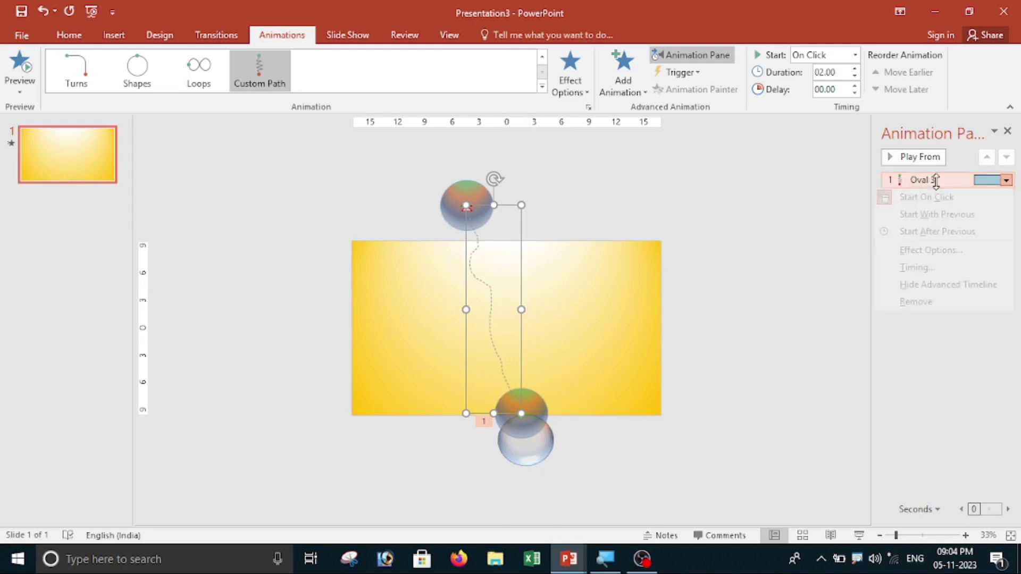
left_click(940, 254)
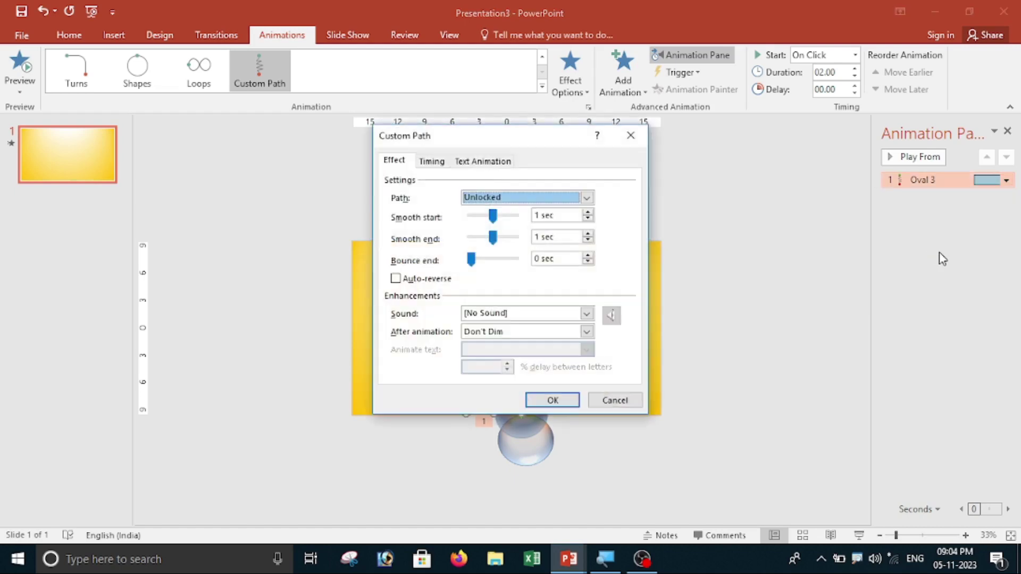
Step: Set the Custom Path's smooth start and smooth end both to 0 sec
left_click_drag(566, 160, 780, 132)
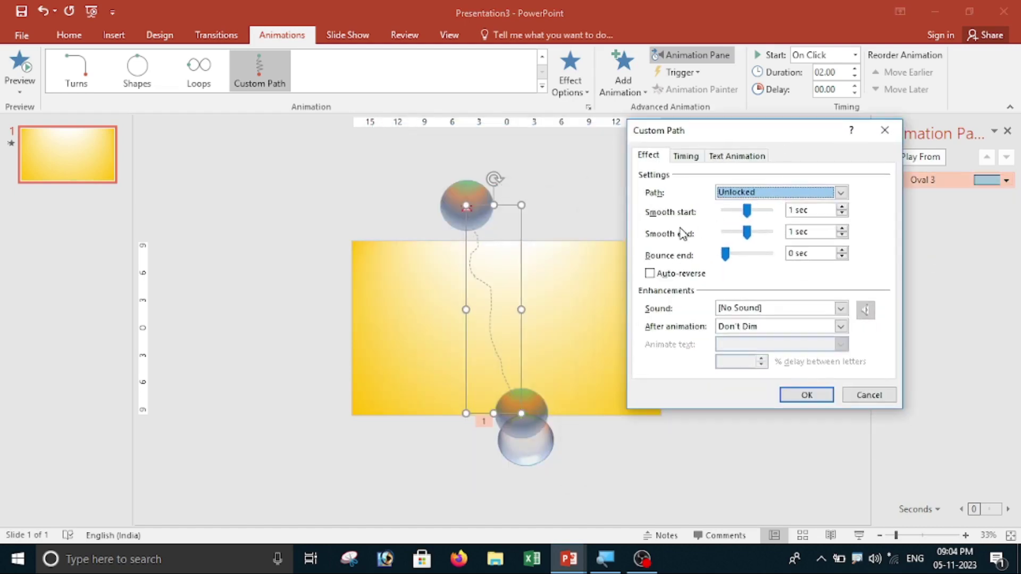
left_click_drag(746, 232, 691, 234)
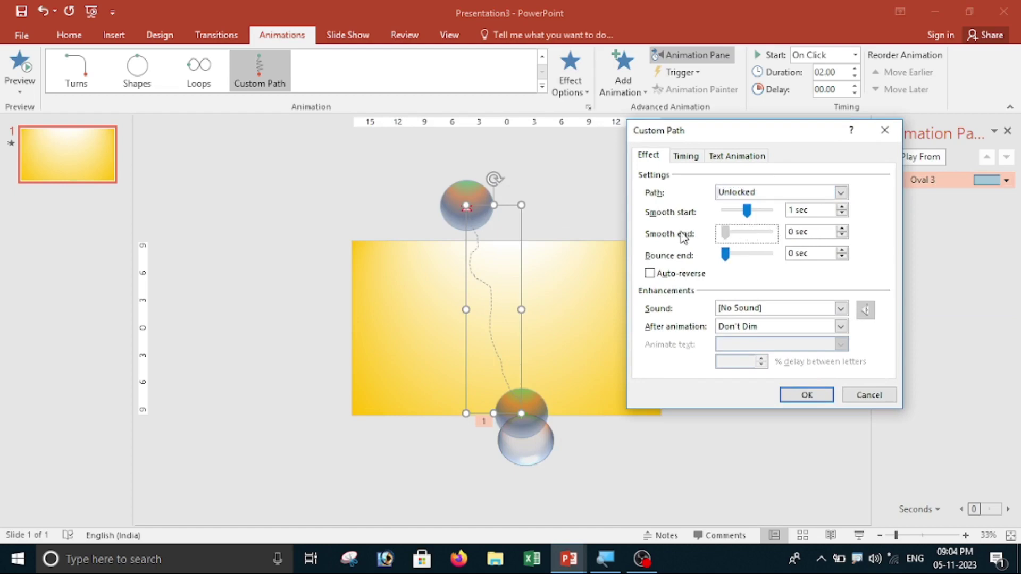
left_click_drag(746, 211, 691, 212)
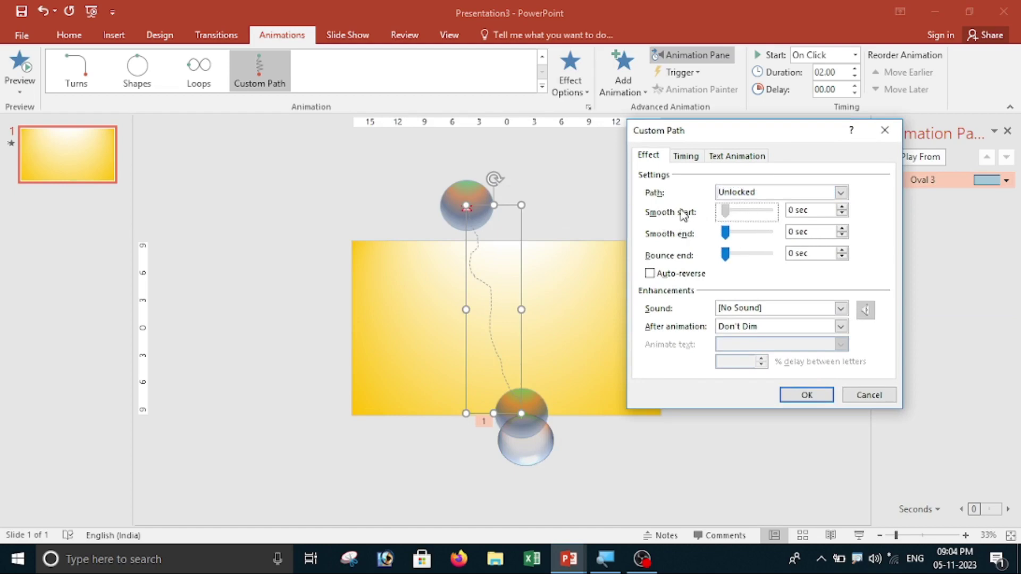
left_click(686, 156)
Step: Make the path animation start With Previous with a duration of 8 seconds
left_click(783, 178)
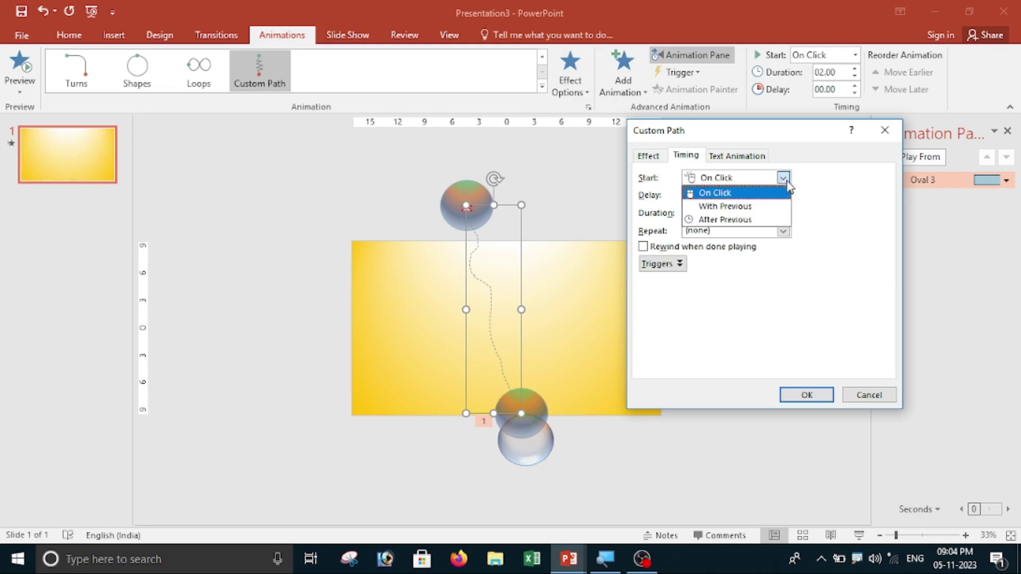
left_click(734, 206)
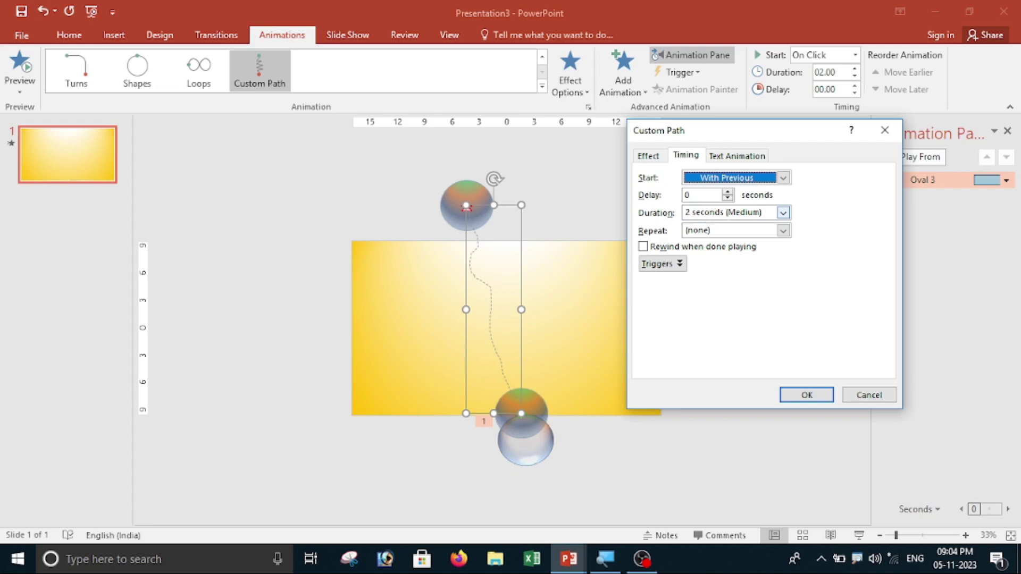
left_click(784, 212)
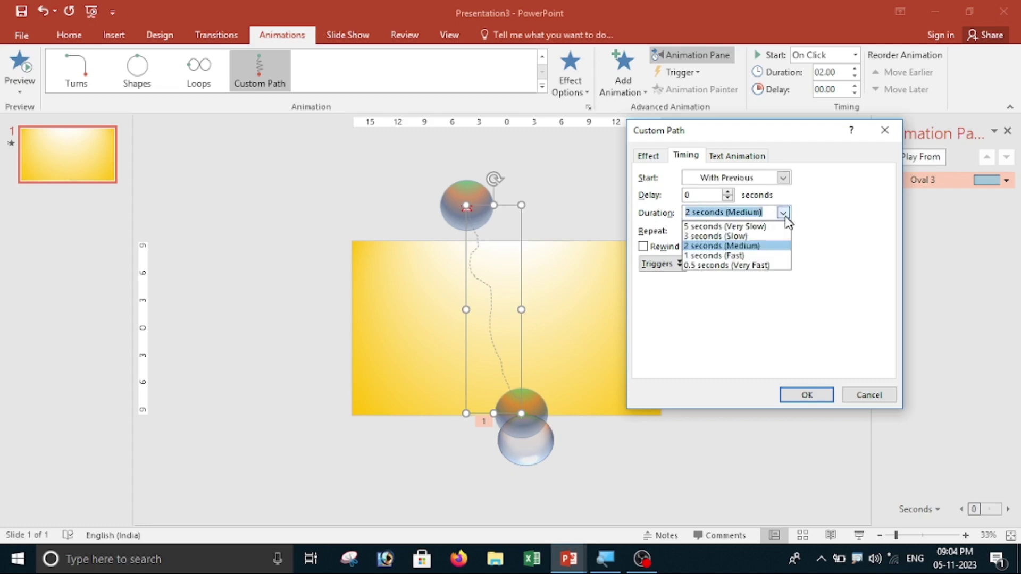
left_click(752, 224)
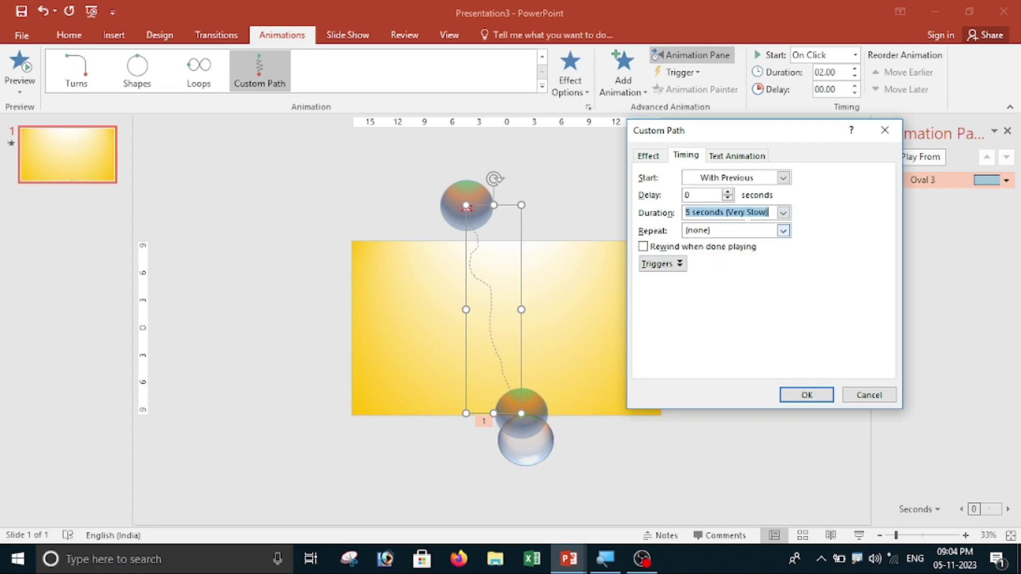
left_click(703, 214)
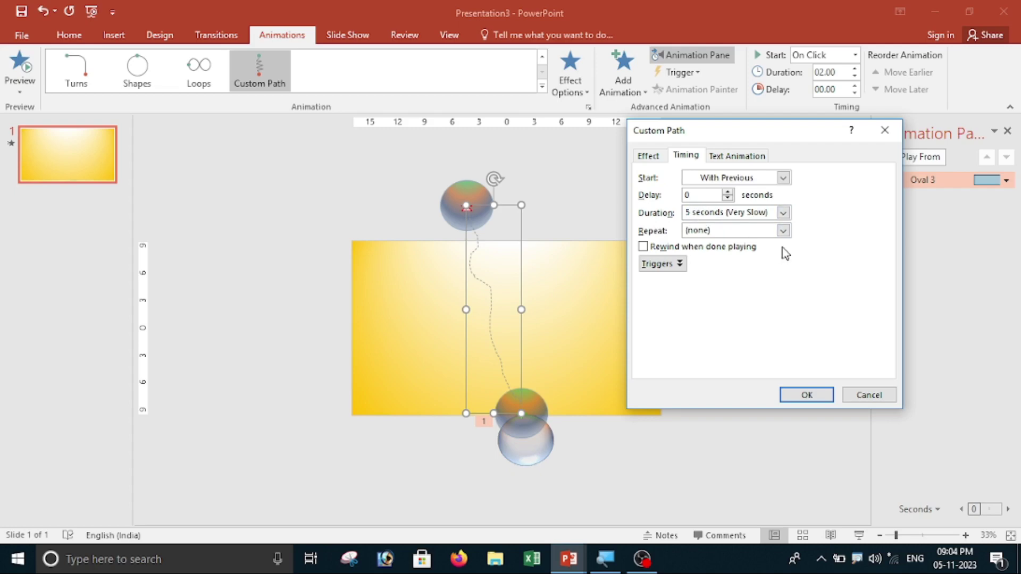
key("BackSpace")
key("BackSpace")
type("8")
Step: Choose a repeat option, apply the timing settings, and reselect the bubble itself
left_click(783, 232)
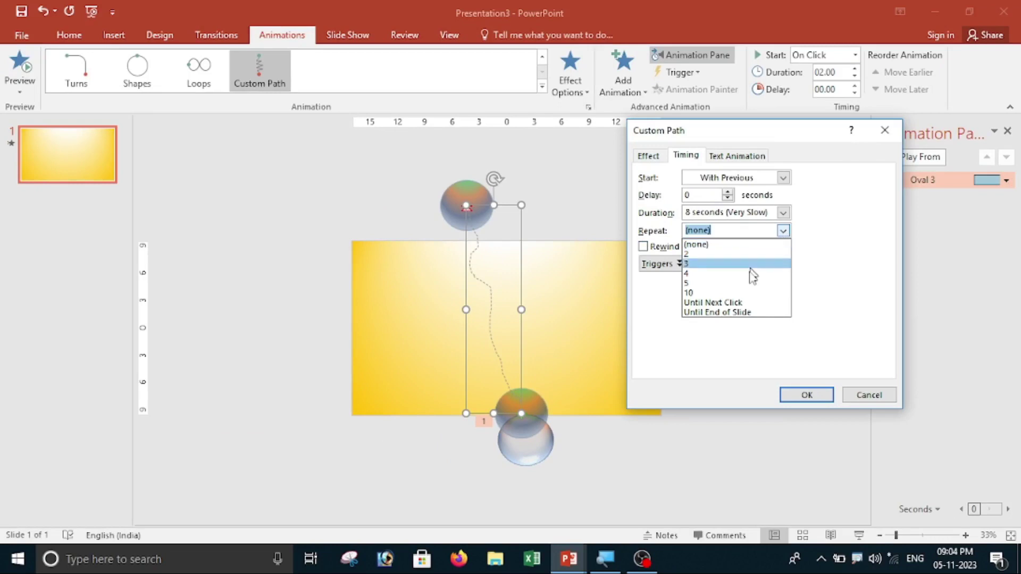
left_click(759, 319)
left_click(807, 394)
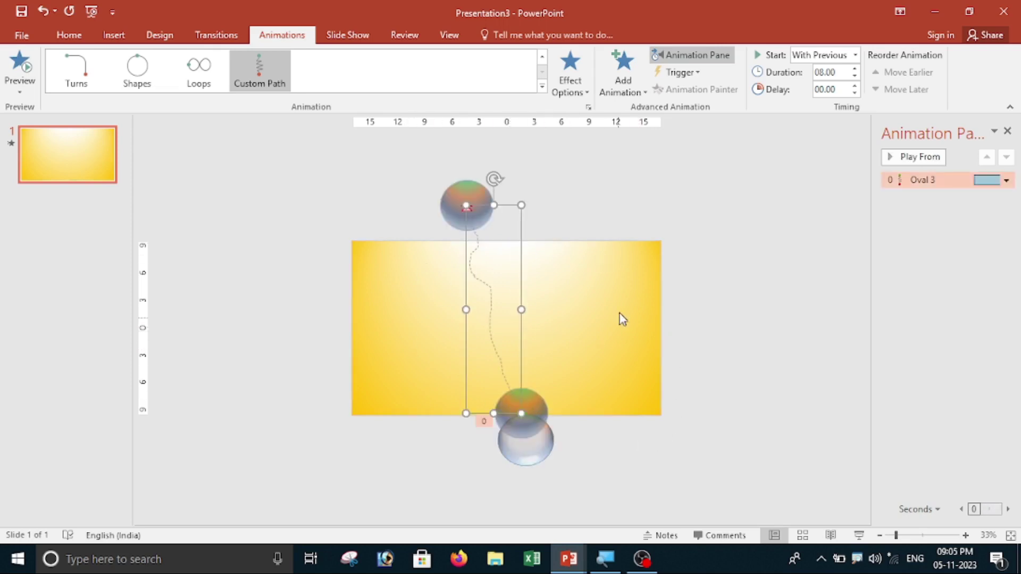
left_click(569, 469)
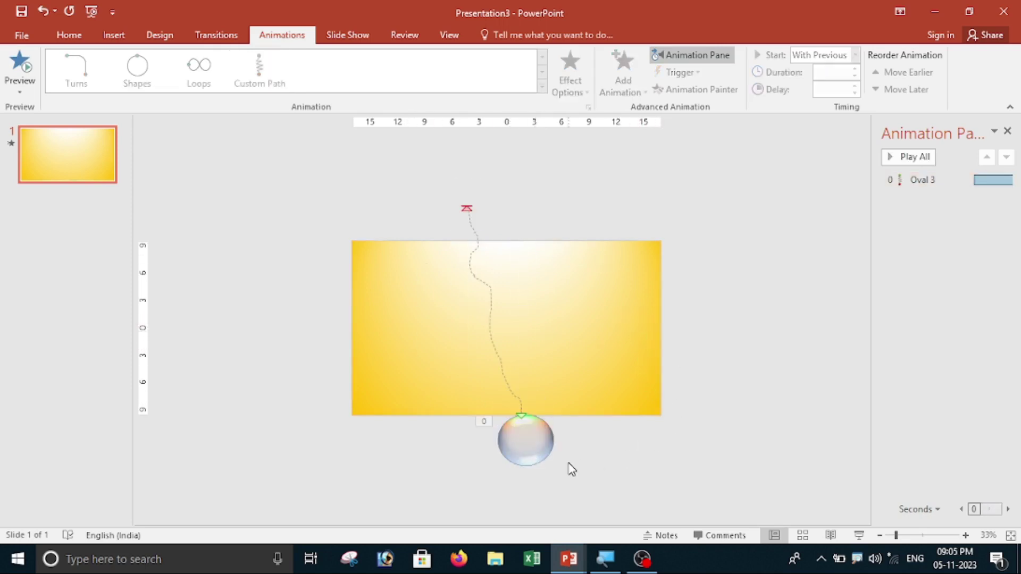
left_click(530, 441)
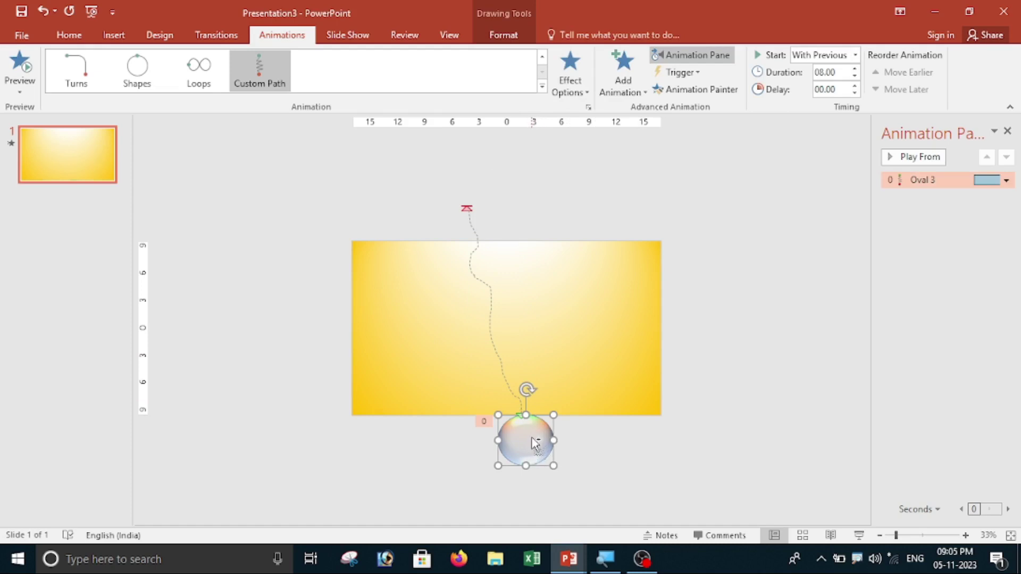
Step: Ctrl-drag the animated bubble to place a copy beside the original
mouse_move(534, 443)
left_mouse_down()
mouse_move(600, 439)
mouse_move(595, 426)
mouse_move(659, 405)
mouse_move(449, 450)
mouse_move(455, 467)
mouse_move(414, 428)
mouse_move(436, 425)
mouse_move(465, 396)
mouse_move(337, 407)
left_mouse_up()
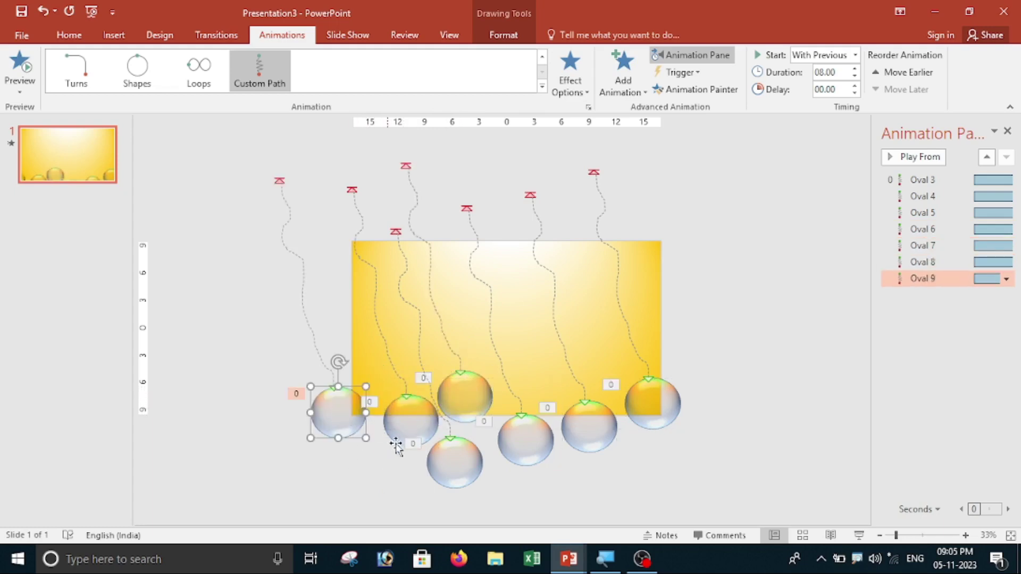
Step: Place the seventh bubble at lower left, then pull the leftmost bubble's path end lower and right
left_click(800, 497)
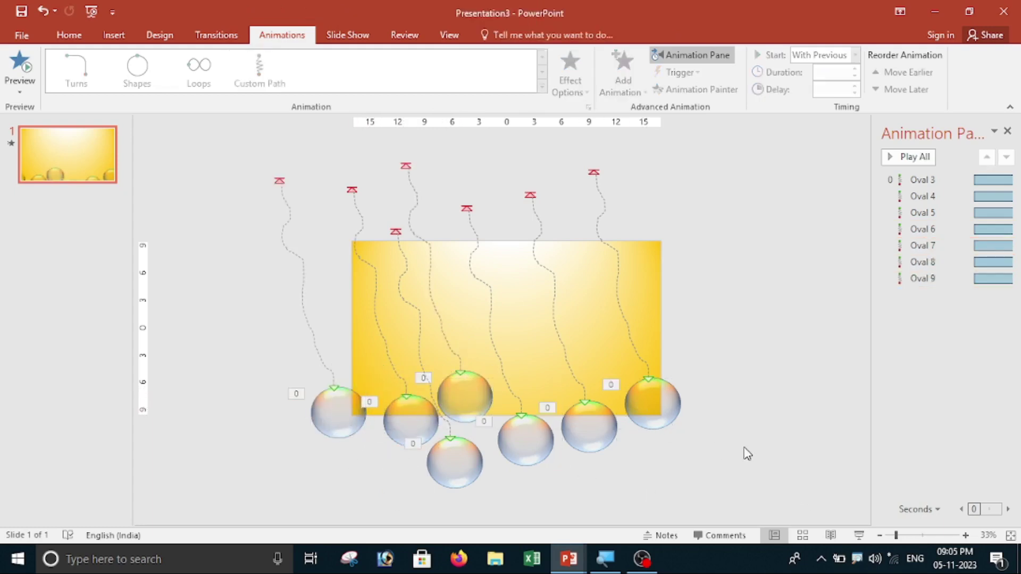
left_click(350, 429)
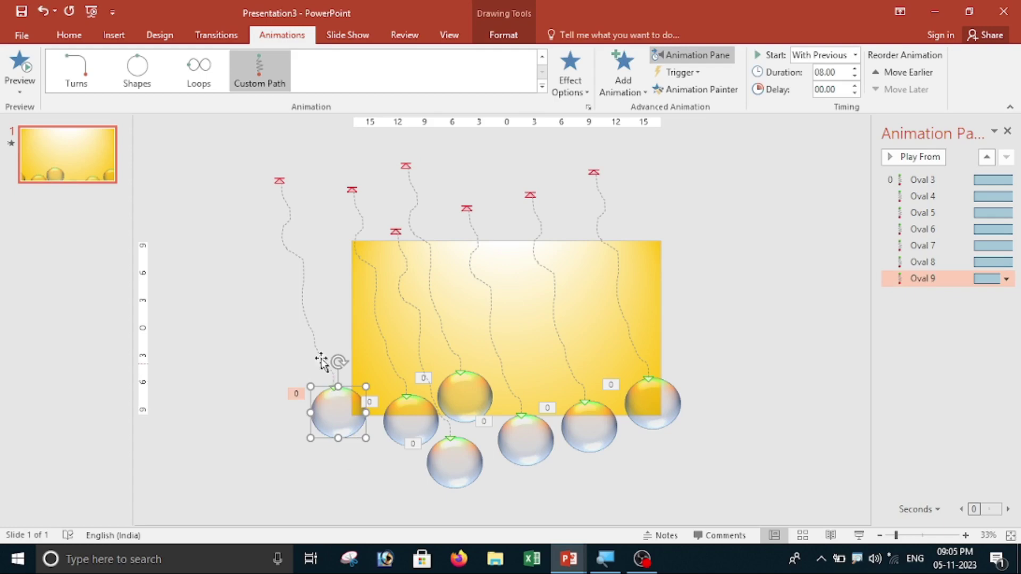
left_click(278, 182)
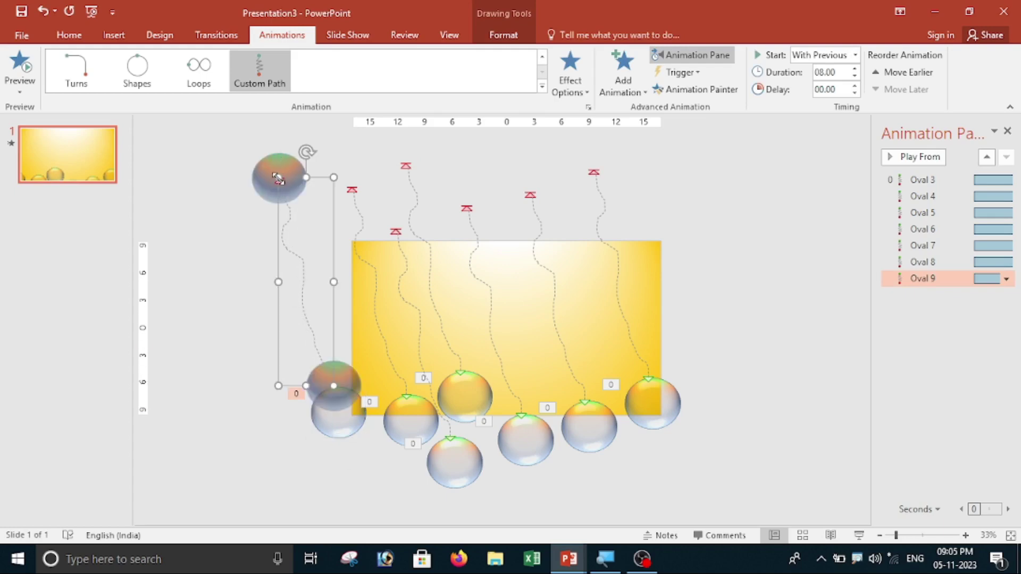
mouse_move(278, 179)
left_mouse_down()
mouse_move(354, 296)
mouse_move(411, 334)
mouse_move(392, 262)
mouse_move(416, 189)
left_mouse_up()
Step: Move the middle bubbles' path end points to separate spots above the slide
left_click(410, 423)
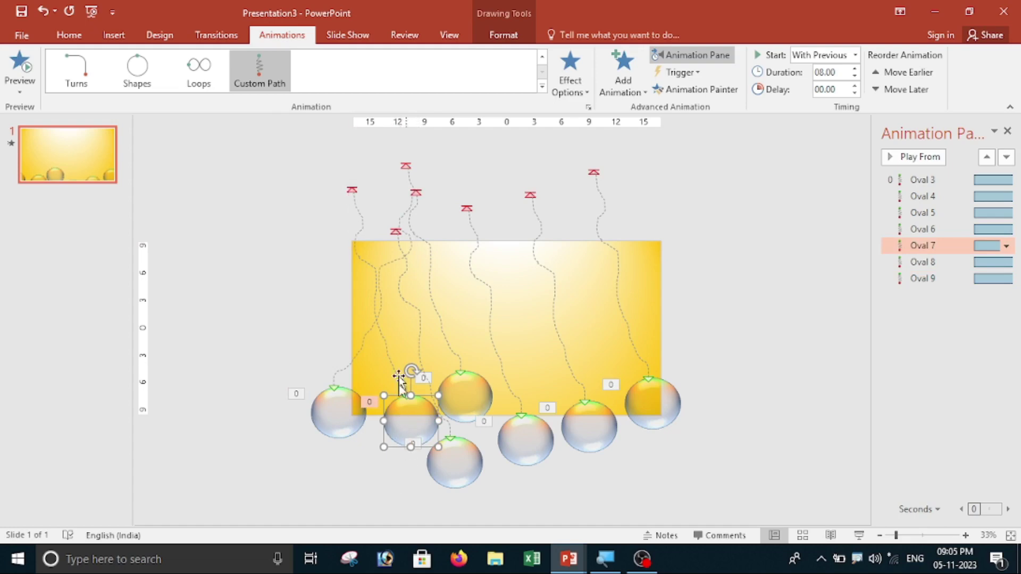
left_click(466, 405)
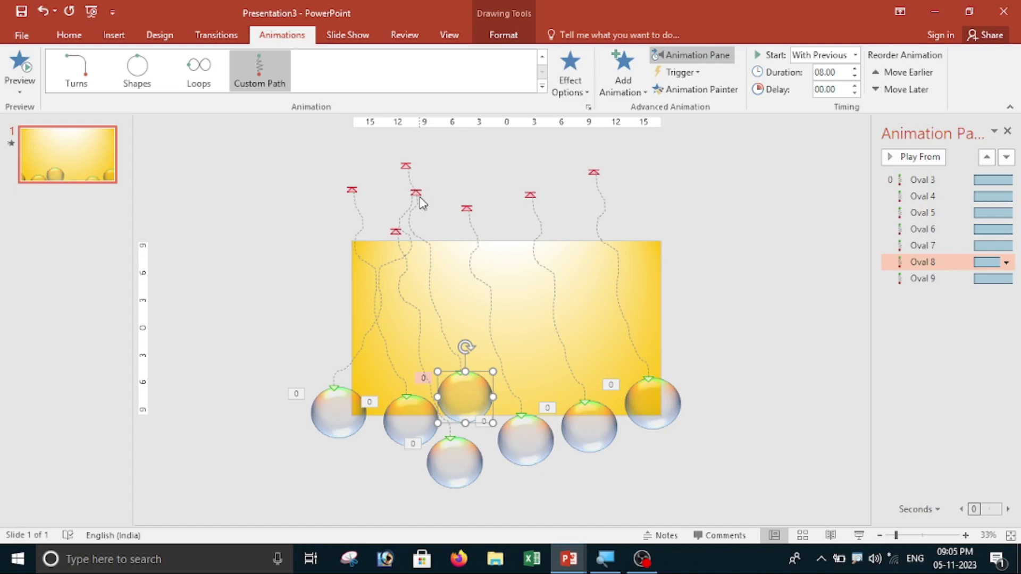
left_click_drag(416, 192, 461, 214)
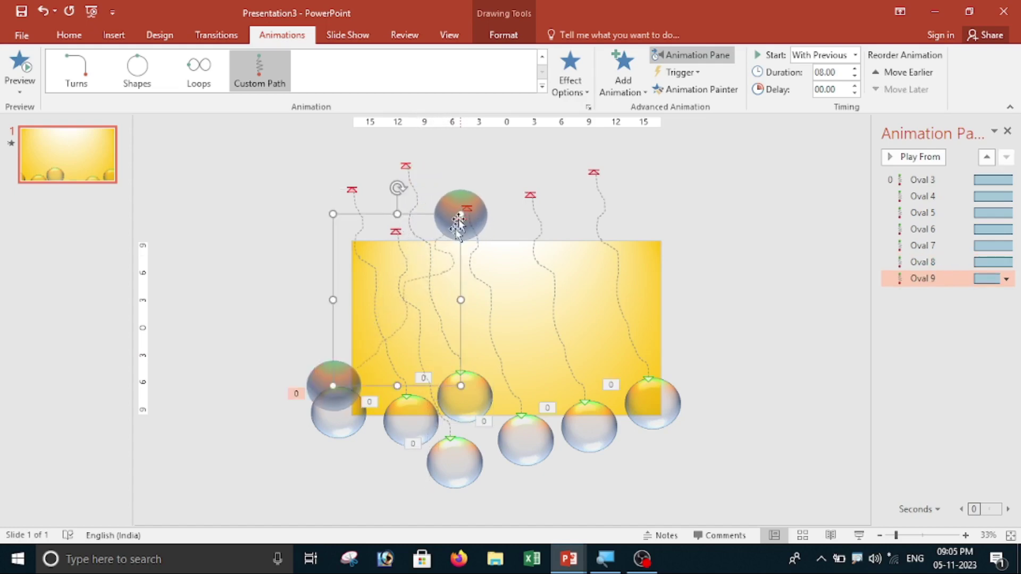
left_click(462, 460)
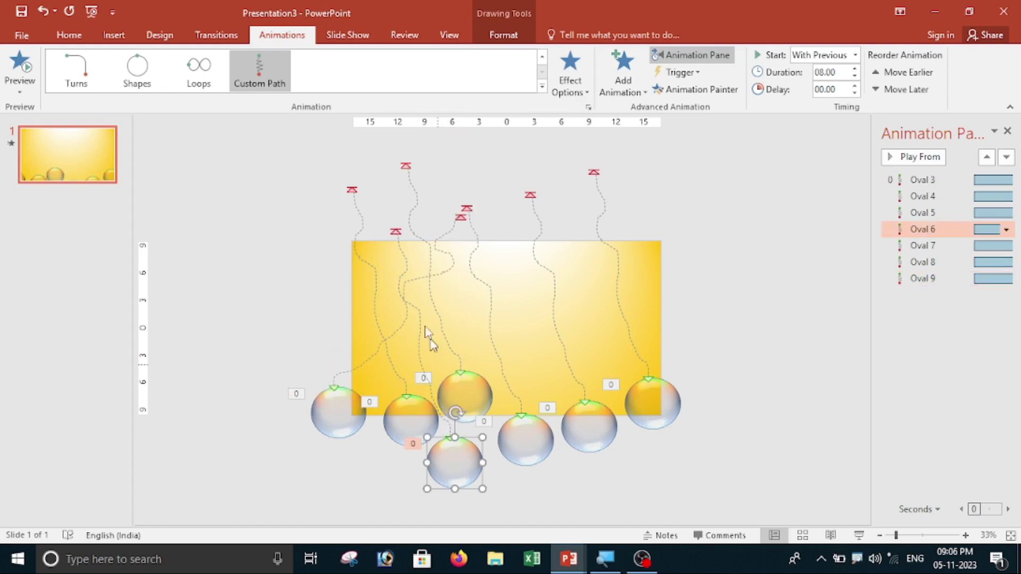
mouse_move(399, 233)
left_mouse_down()
mouse_move(437, 210)
mouse_move(433, 269)
mouse_move(376, 228)
mouse_move(383, 206)
mouse_move(455, 210)
mouse_move(502, 192)
left_mouse_up()
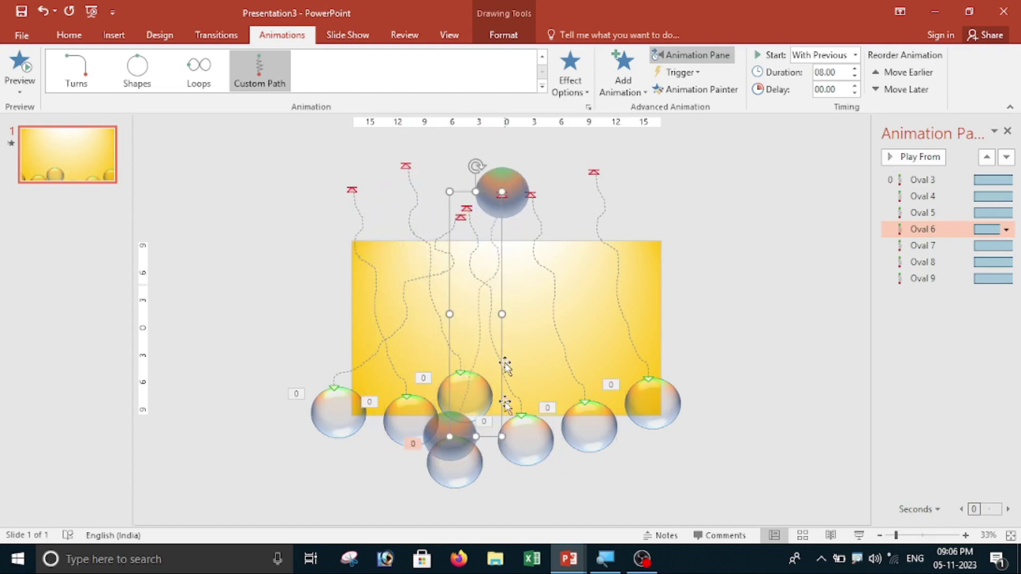
Step: Shift Oval 3's path end to the right, near the slide's top right
left_click(532, 440)
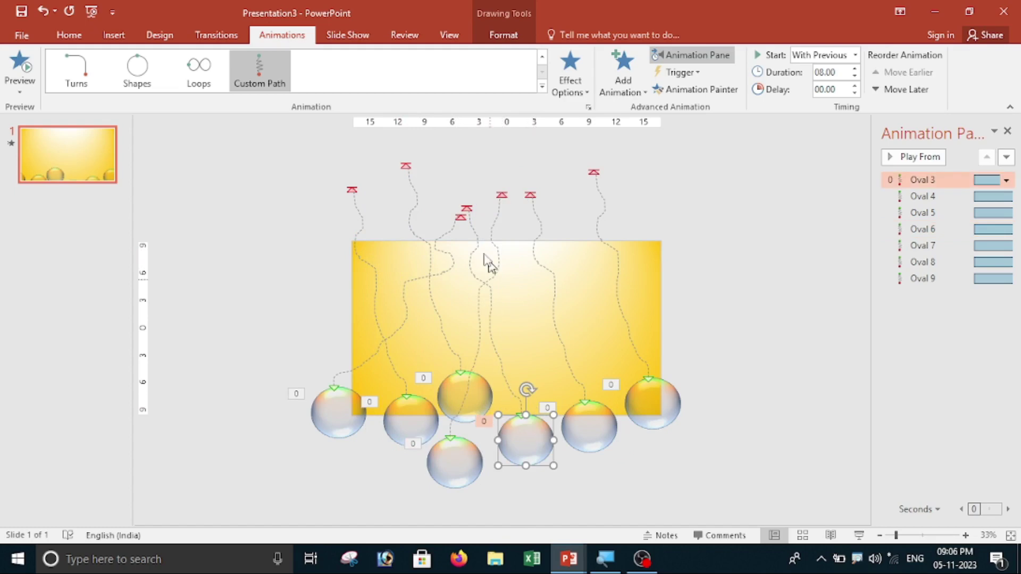
left_click_drag(469, 210, 551, 221)
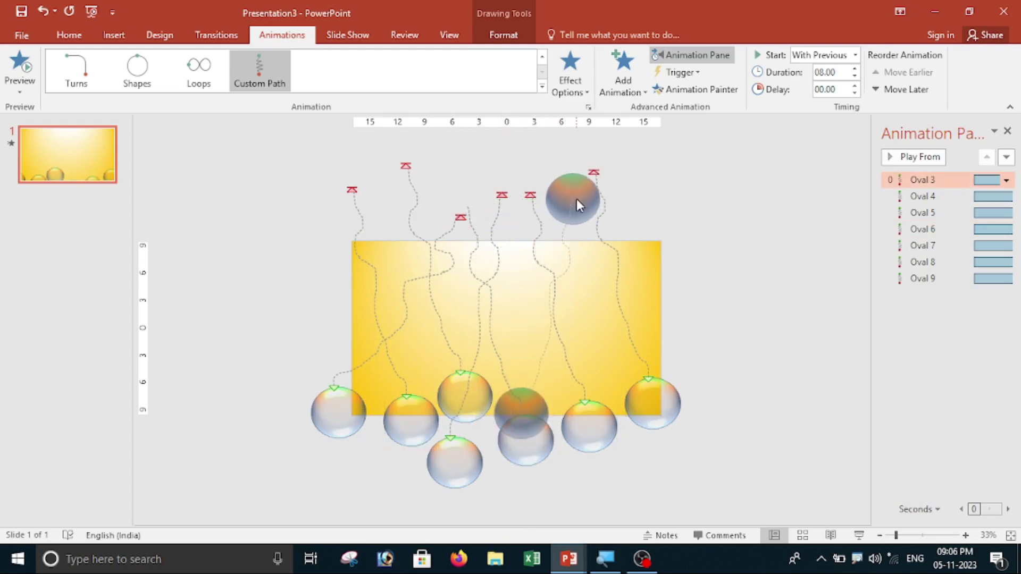
left_click_drag(551, 221, 574, 201)
left_click(591, 422)
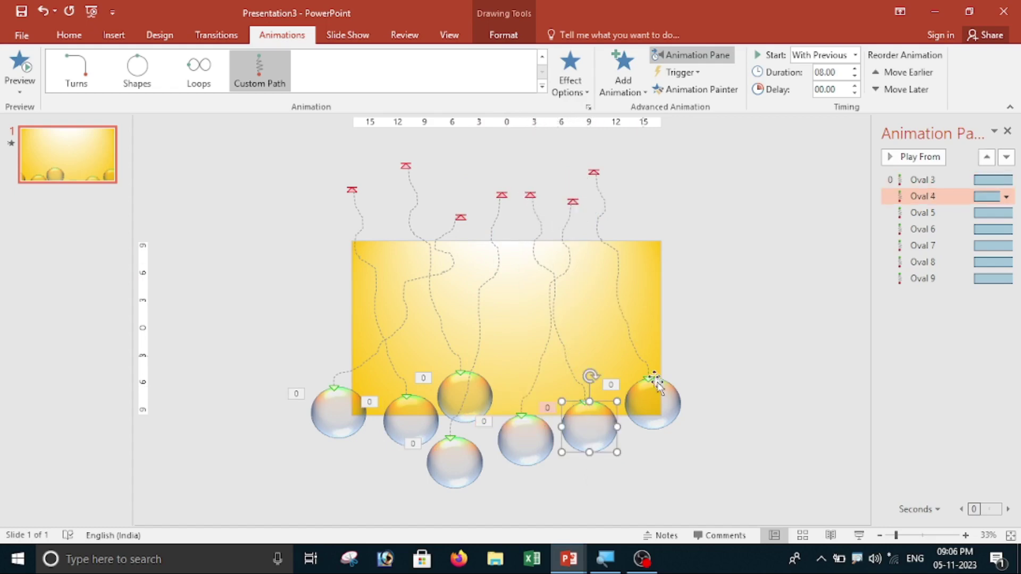
left_click(653, 400)
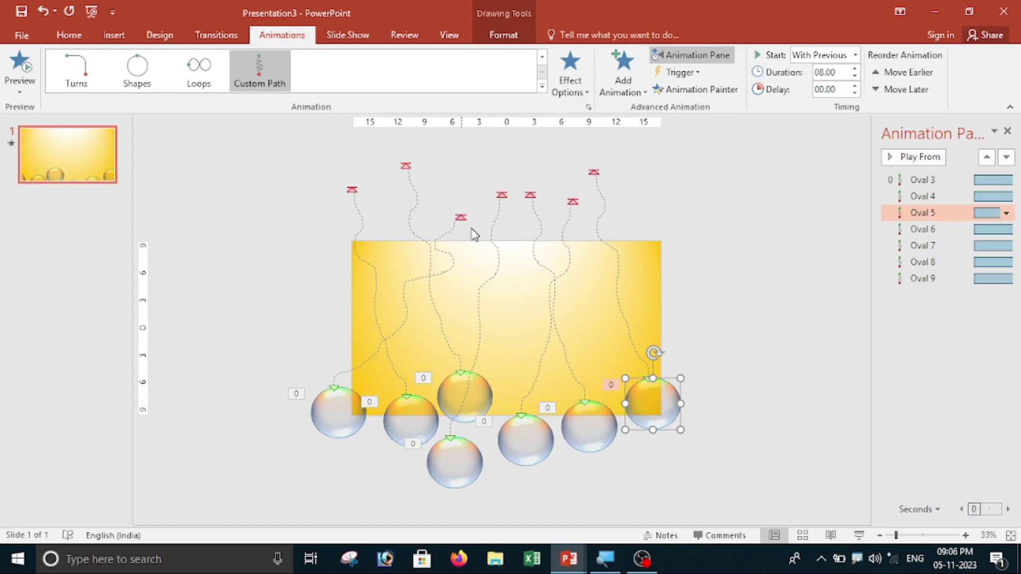
left_click(573, 201)
left_click_drag(573, 201, 600, 204)
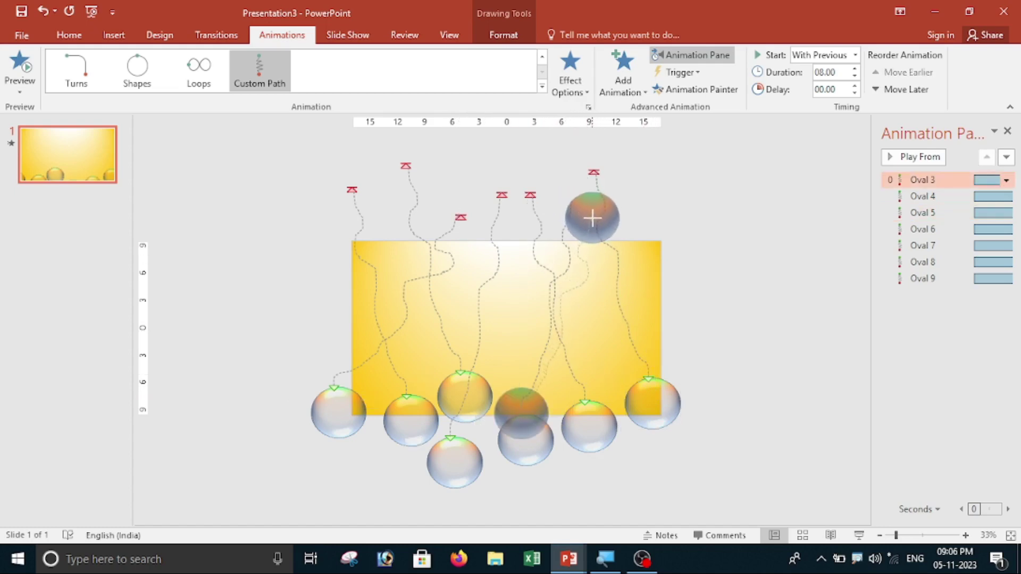
Step: Move Oval 5's path end down and right, then clear the selection to view all paths
left_click(656, 407)
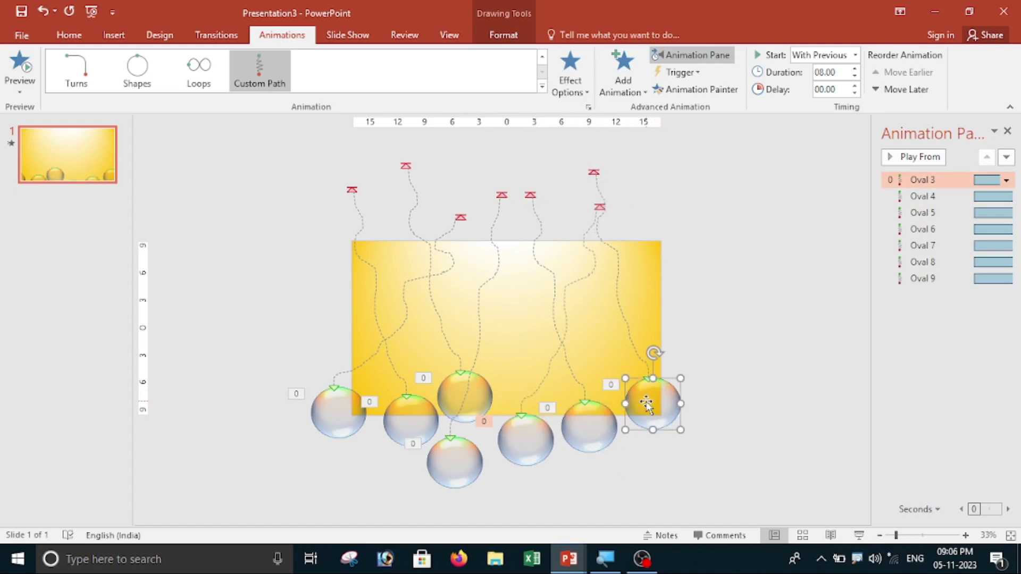
left_click(592, 171)
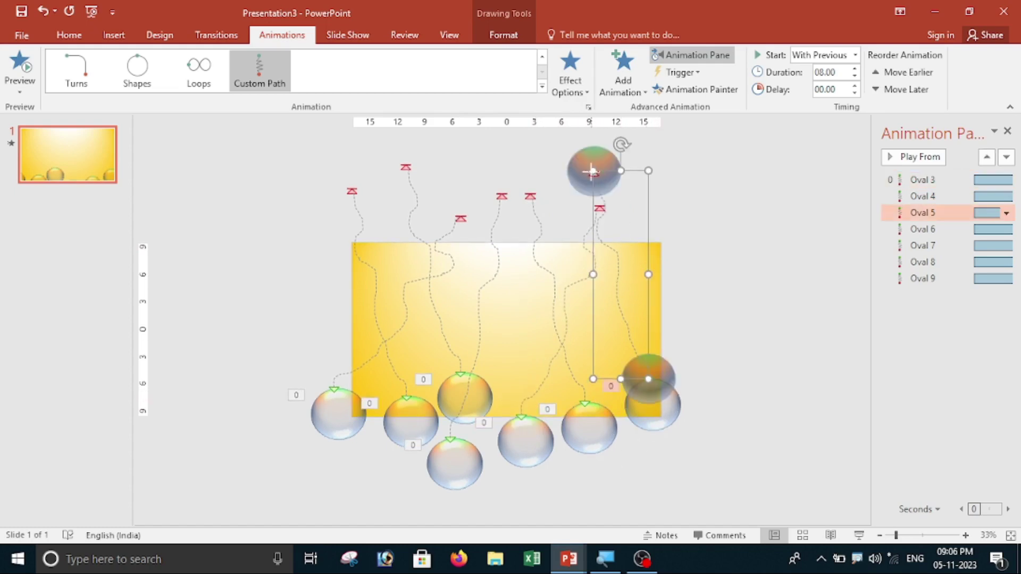
mouse_move(592, 171)
left_mouse_down()
mouse_move(585, 187)
mouse_move(579, 171)
mouse_move(598, 167)
mouse_move(617, 181)
left_mouse_up()
left_click(702, 324)
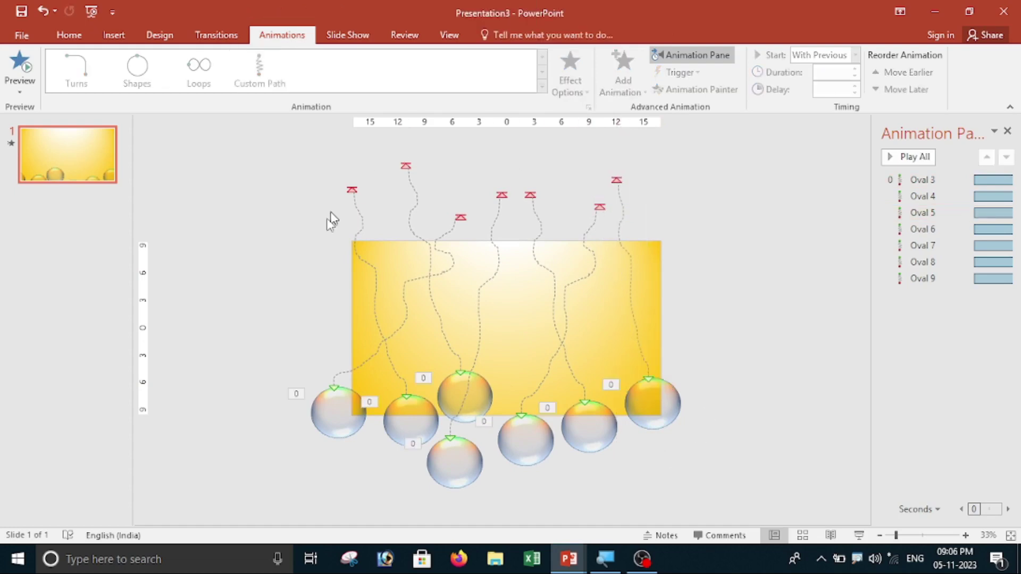
scroll(599, 429, "up", 3)
scroll(599, 431, "down", 3)
Step: Preview all animations, then drag each bubble lower into a staggered cluster below the slide
left_click(930, 159)
left_click_drag(333, 423, 315, 450)
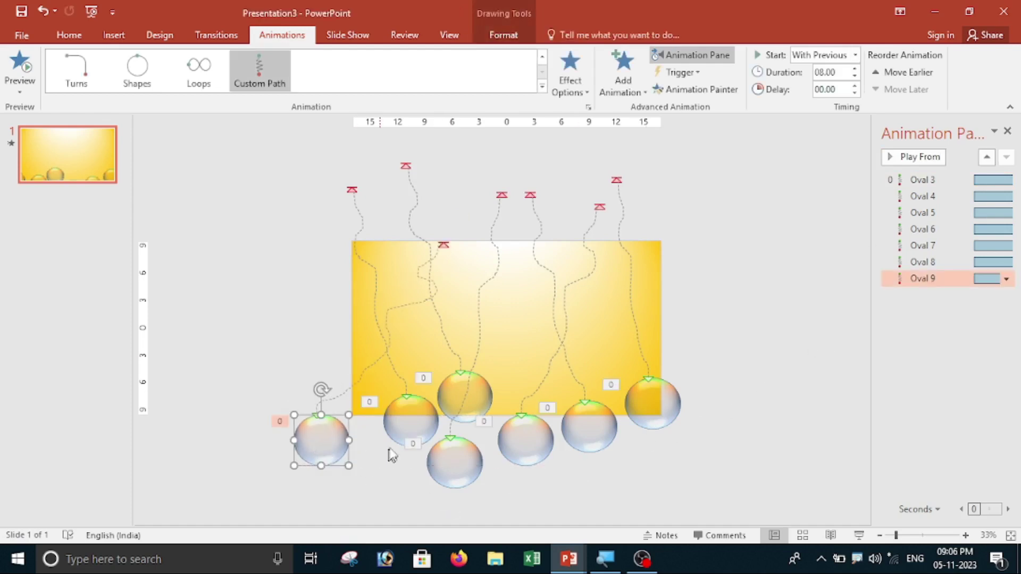
left_click(411, 430)
mouse_move(411, 430)
left_mouse_down()
mouse_move(391, 461)
mouse_move(455, 467)
left_mouse_up()
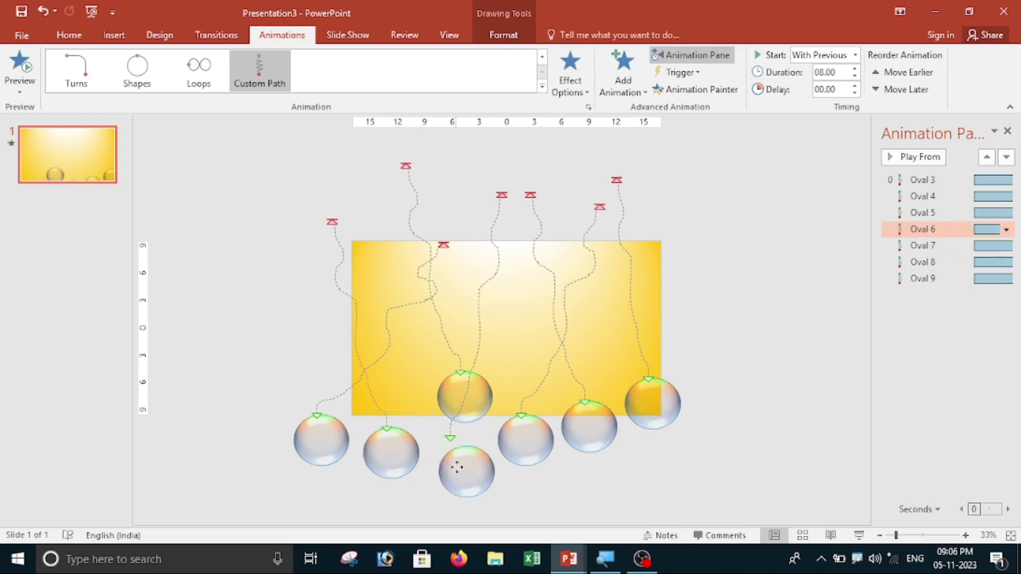
left_click_drag(456, 392, 437, 435)
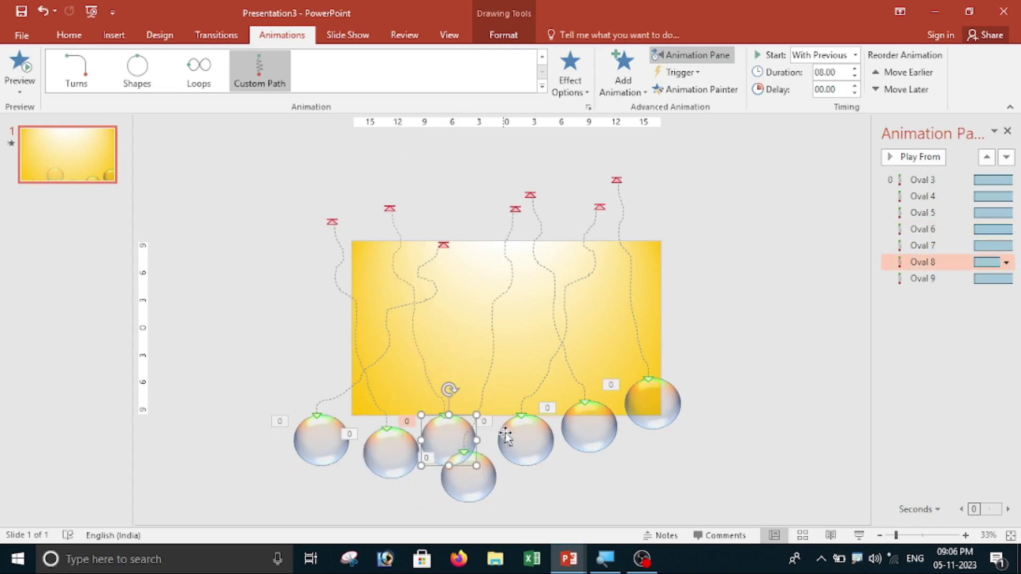
left_click_drag(532, 434, 525, 470)
left_click_drag(591, 448, 579, 476)
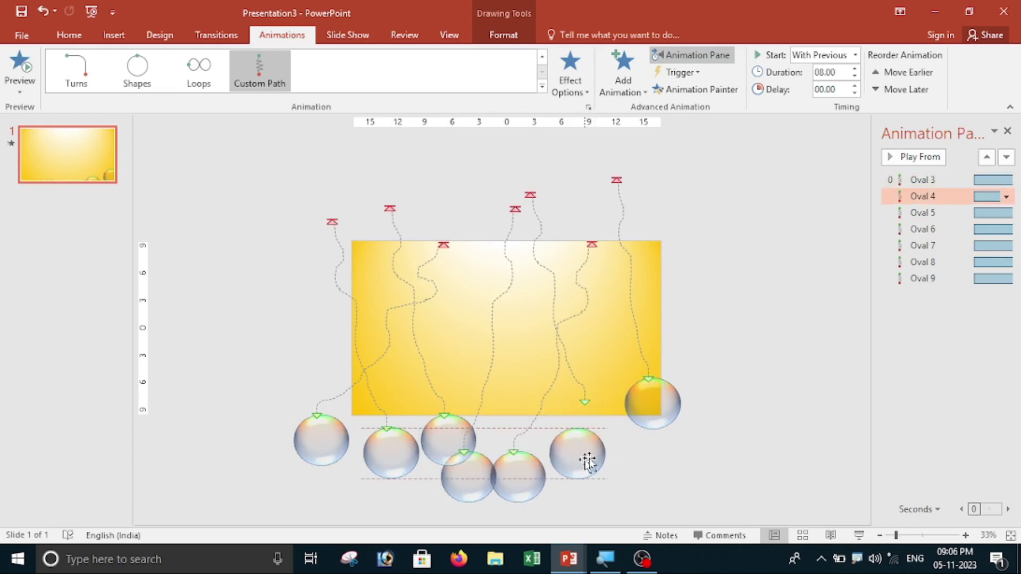
left_click_drag(667, 410, 666, 461)
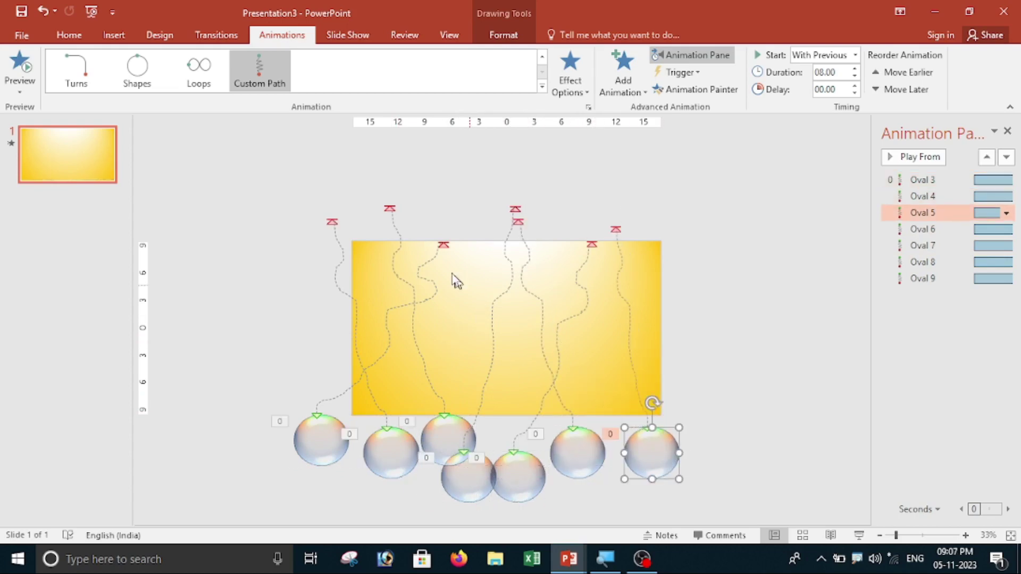
Step: Raise the path end points of Ovals 9, 3 and 5 above the slide's top edge
left_click(444, 246)
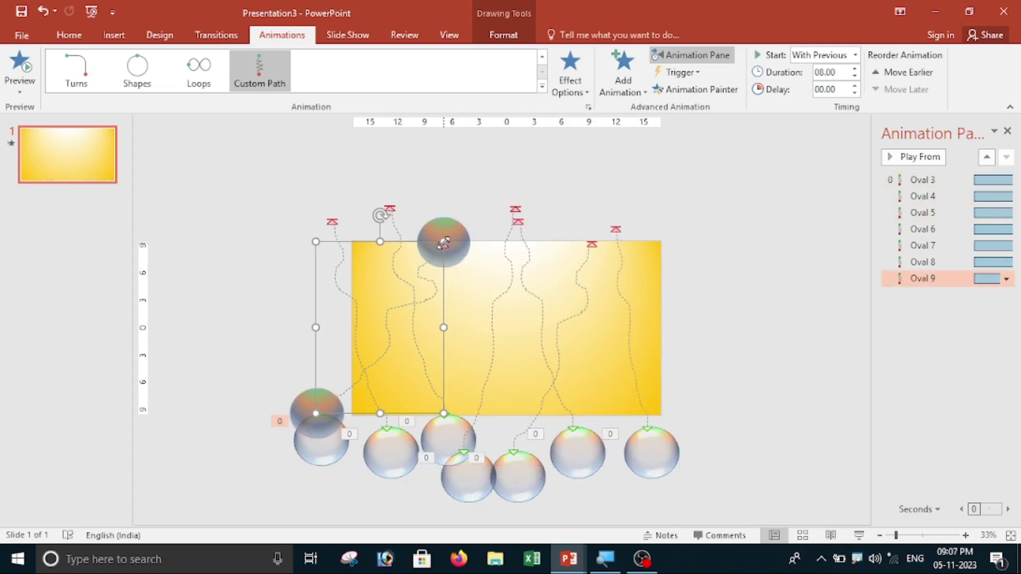
left_click_drag(443, 243, 467, 198)
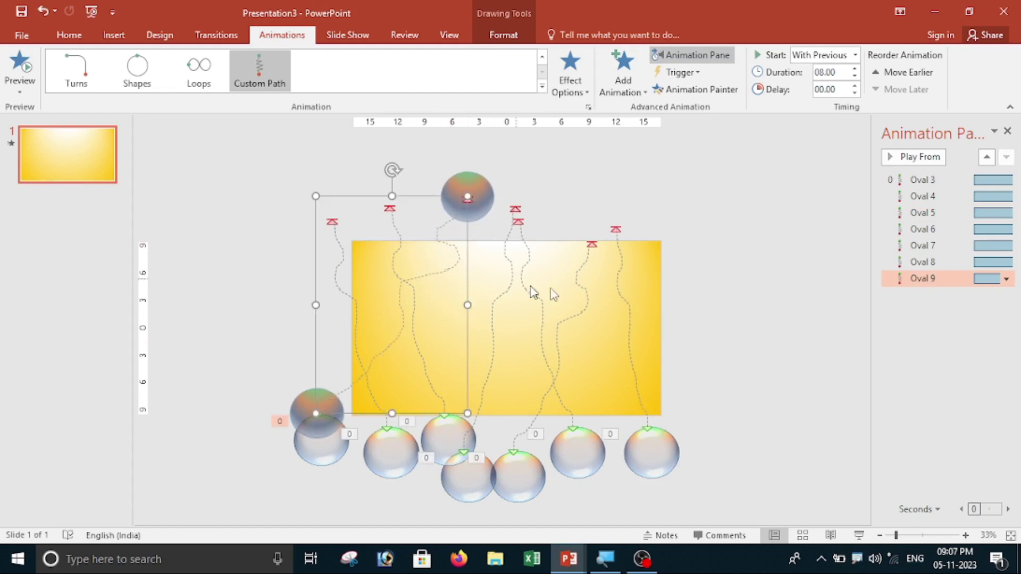
left_click(591, 245)
mouse_move(595, 240)
left_mouse_down()
mouse_move(588, 193)
mouse_move(604, 194)
left_mouse_up()
left_click(615, 230)
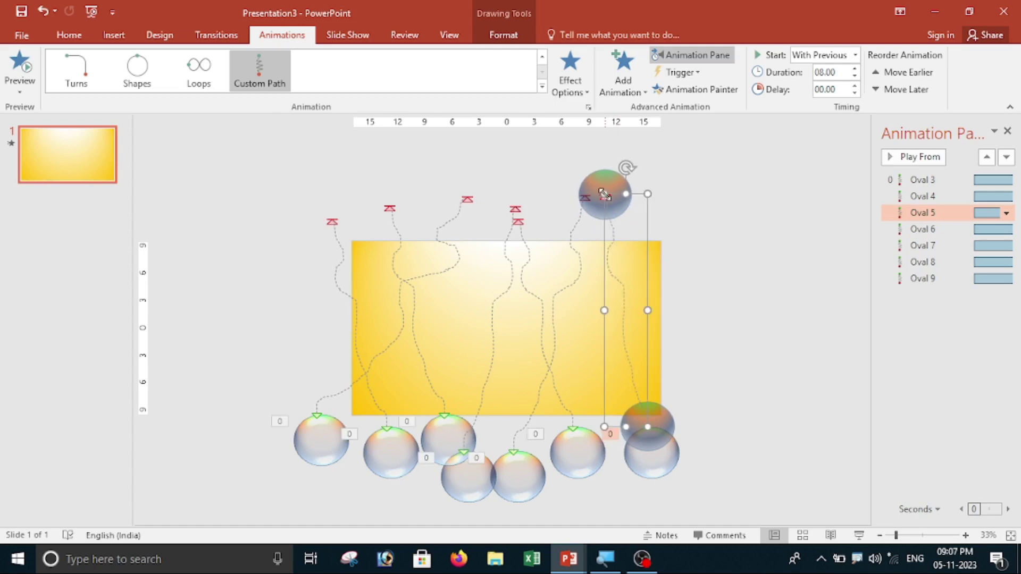
left_click(745, 296)
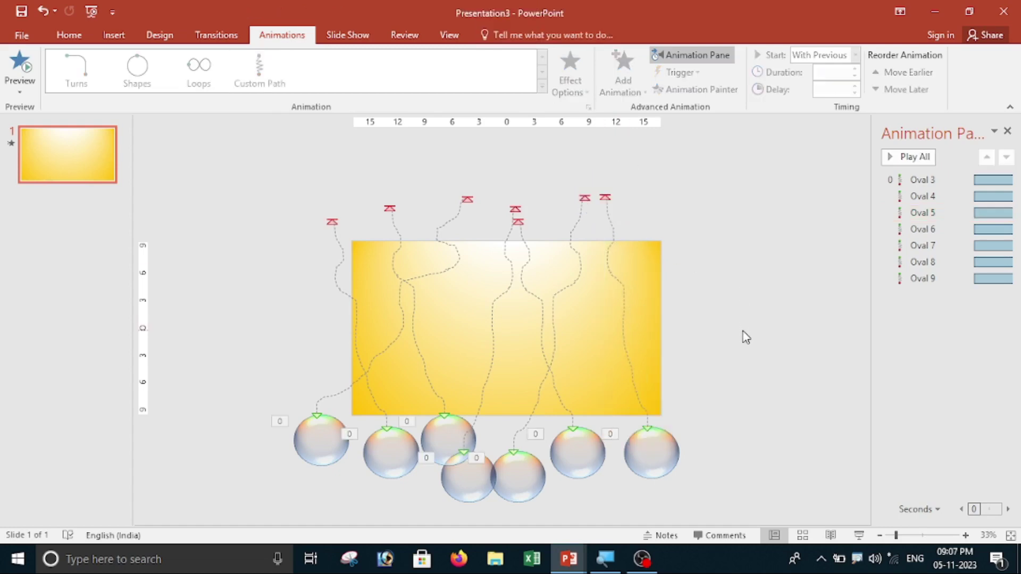
key("F5")
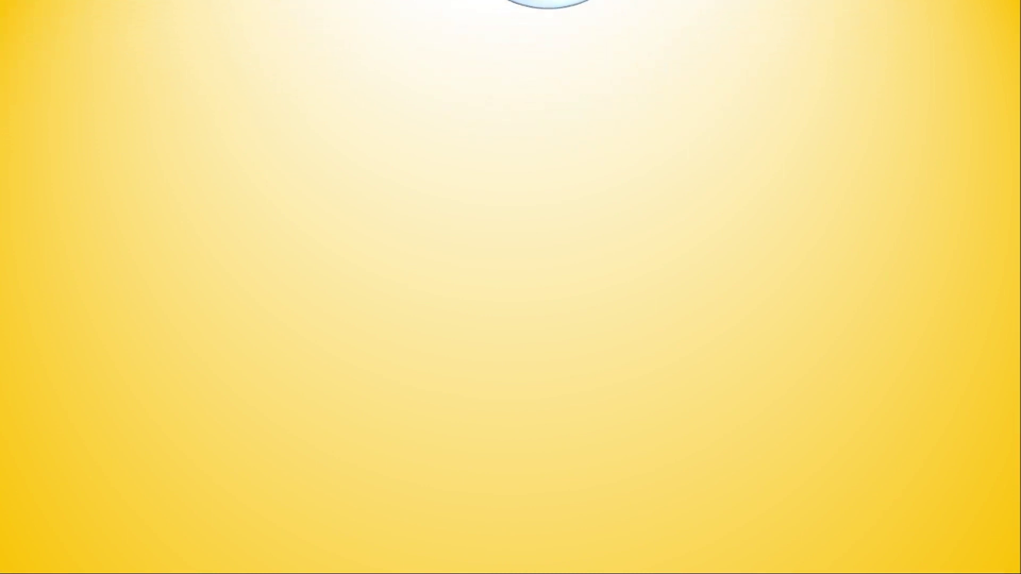
right_click(536, 177)
left_click(598, 390)
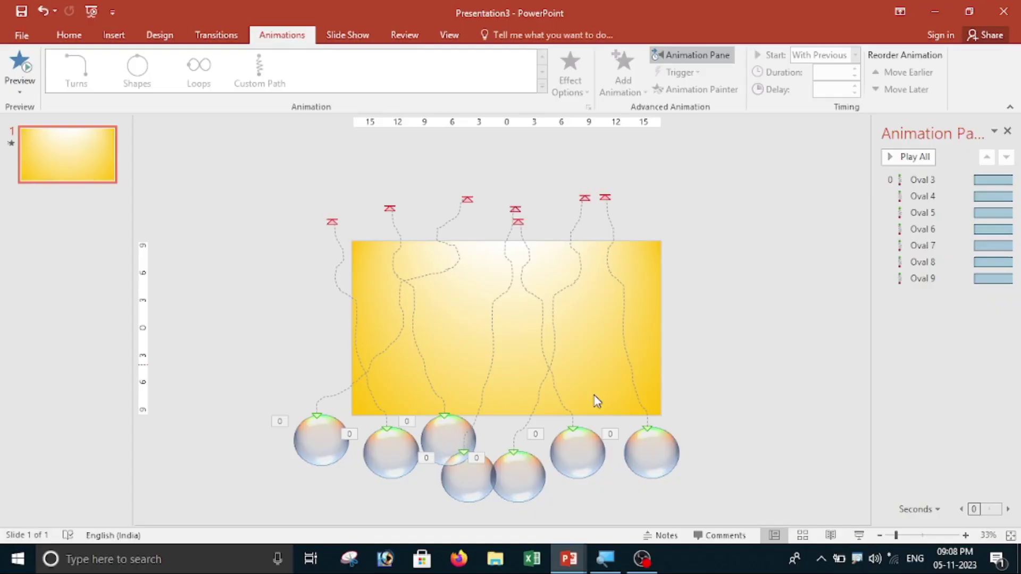
Step: Select all seven bubble animations, Oval 3 to Oval 9, and open their Effect Options
left_click(920, 185)
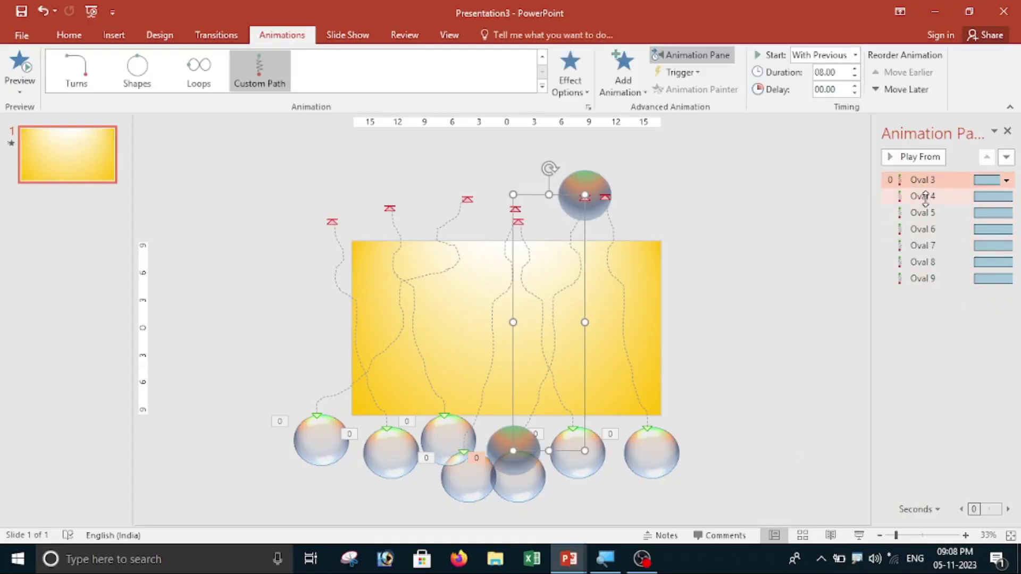
left_click(923, 196, "shift")
left_click(922, 213, "shift")
left_click(922, 229, "shift")
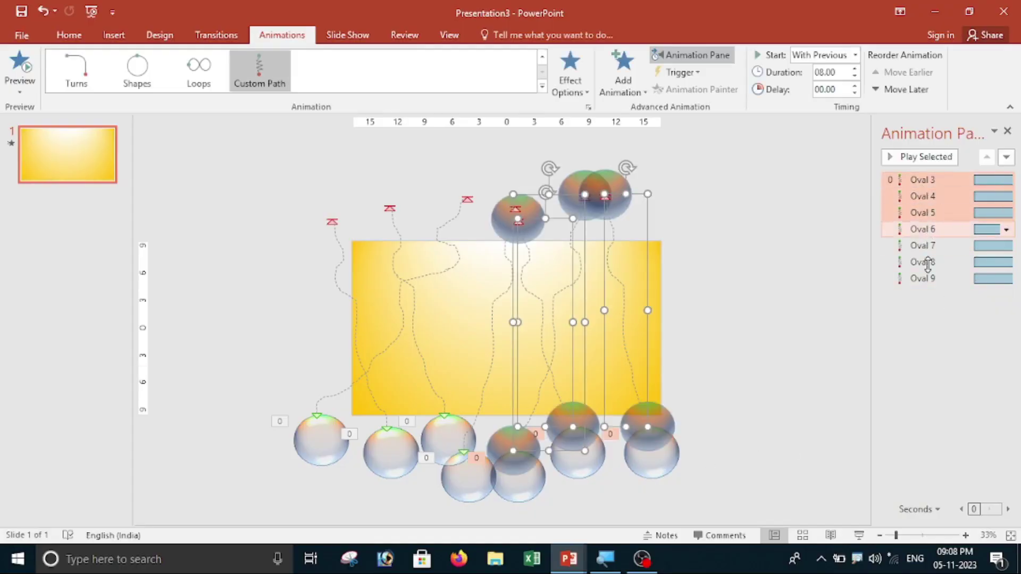
left_click(923, 246, "shift")
left_click(923, 262, "shift")
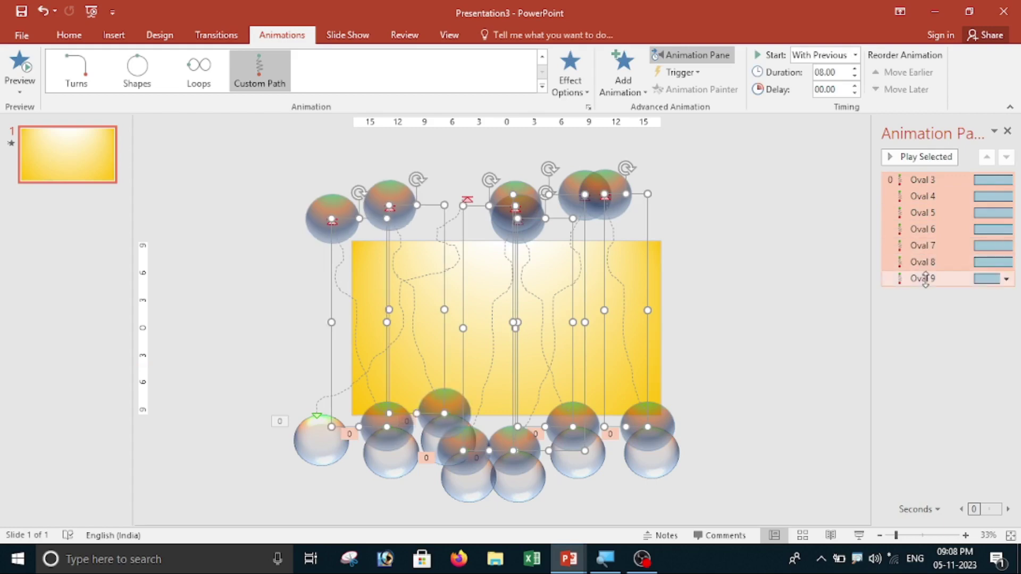
left_click(923, 278, "shift")
right_click(922, 228)
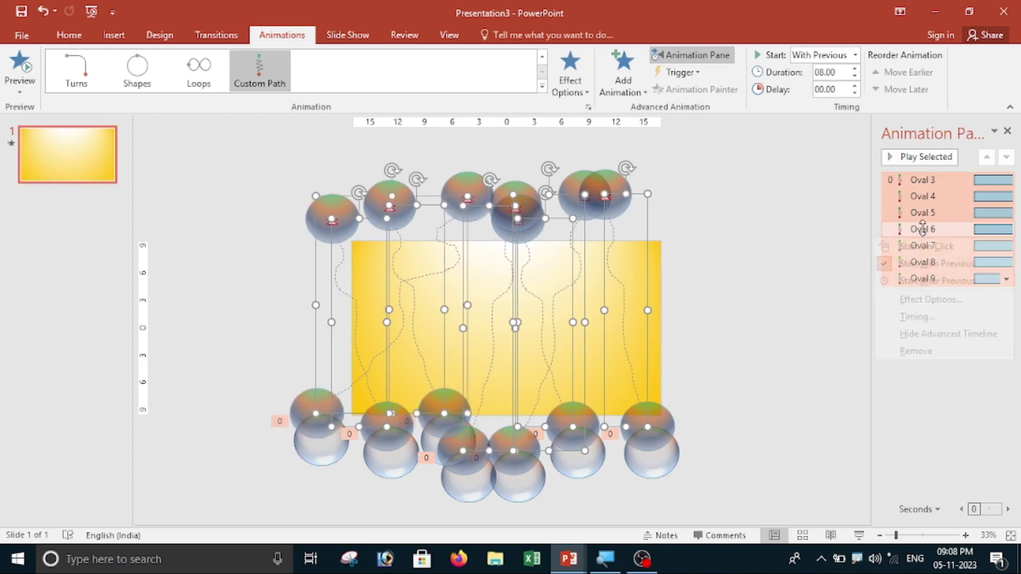
left_click(931, 300)
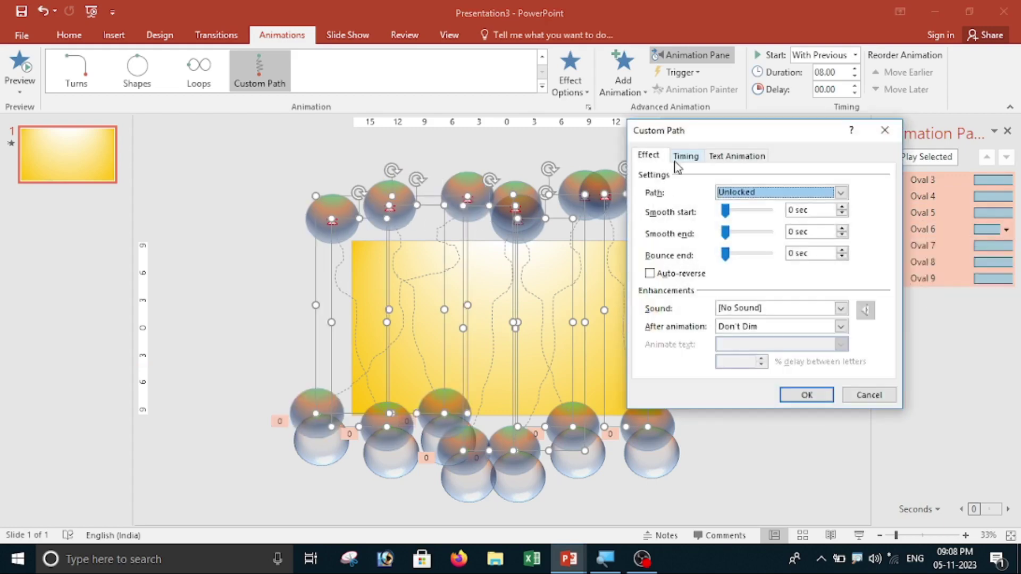
Step: Set Repeat to Until End of Slide for all of them, then run the slide show with F5
left_click(684, 157)
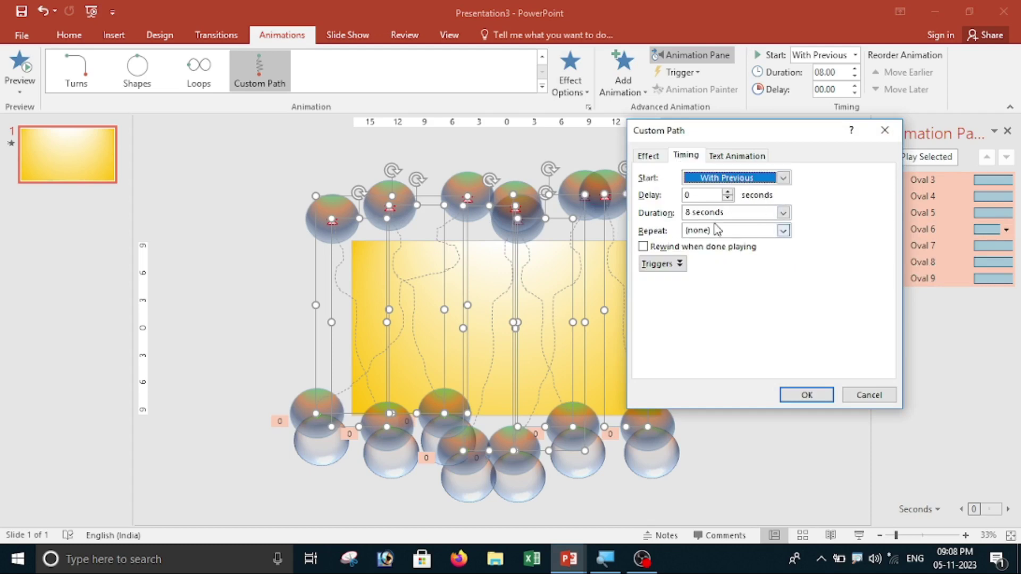
left_click(782, 232)
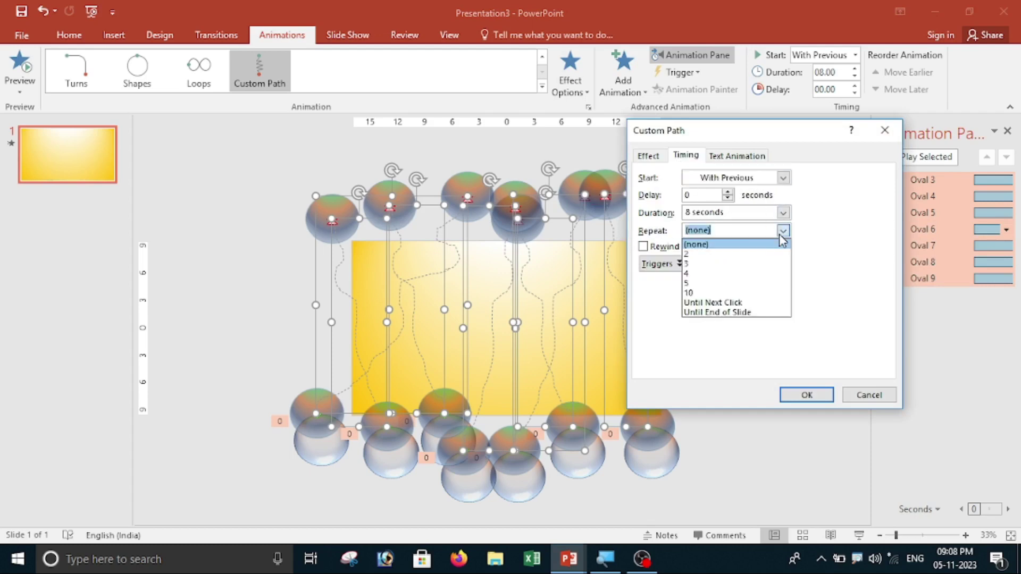
left_click(710, 313)
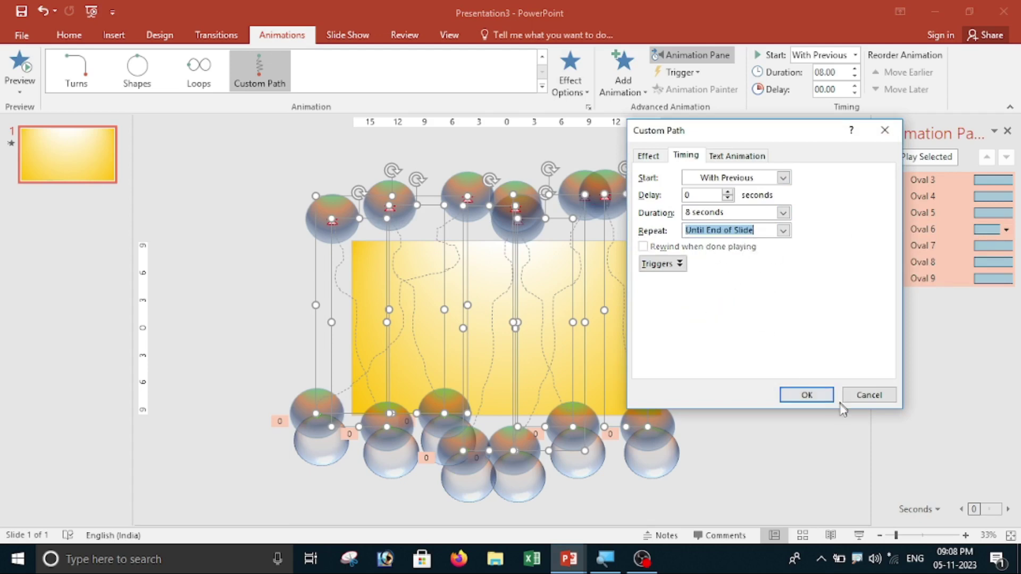
left_click(821, 401)
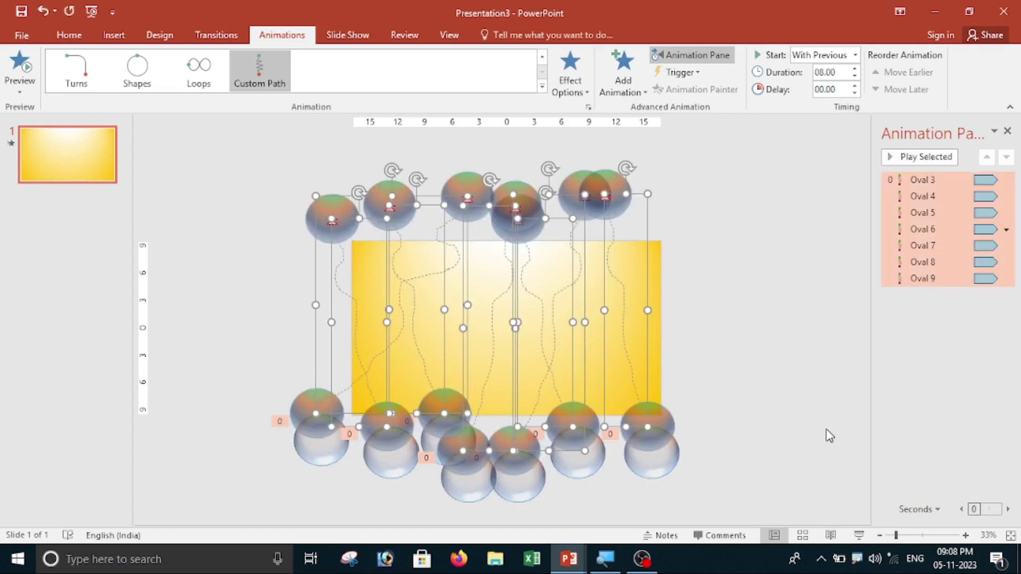
key("F5")
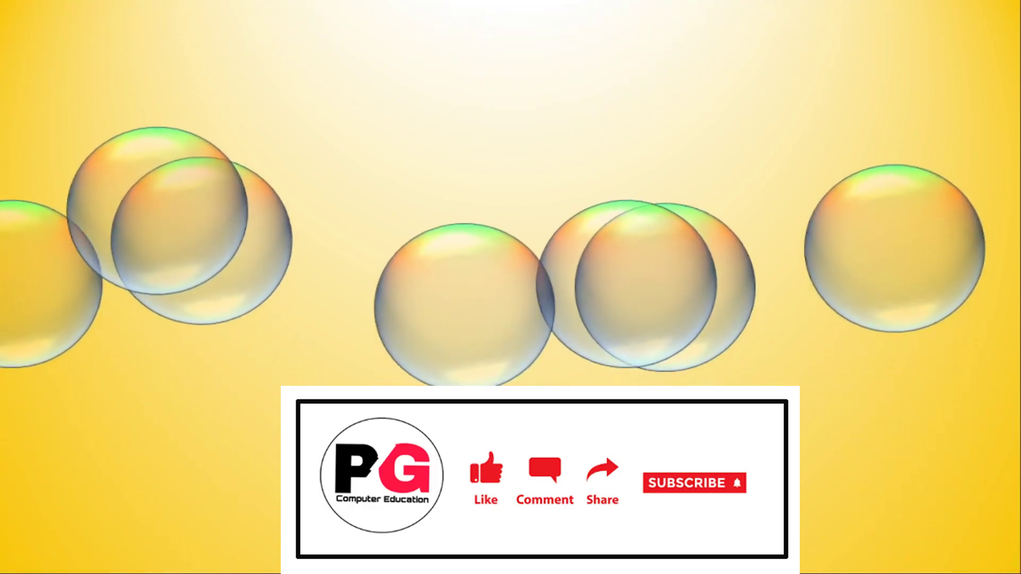
right_click(472, 150)
left_click(522, 367)
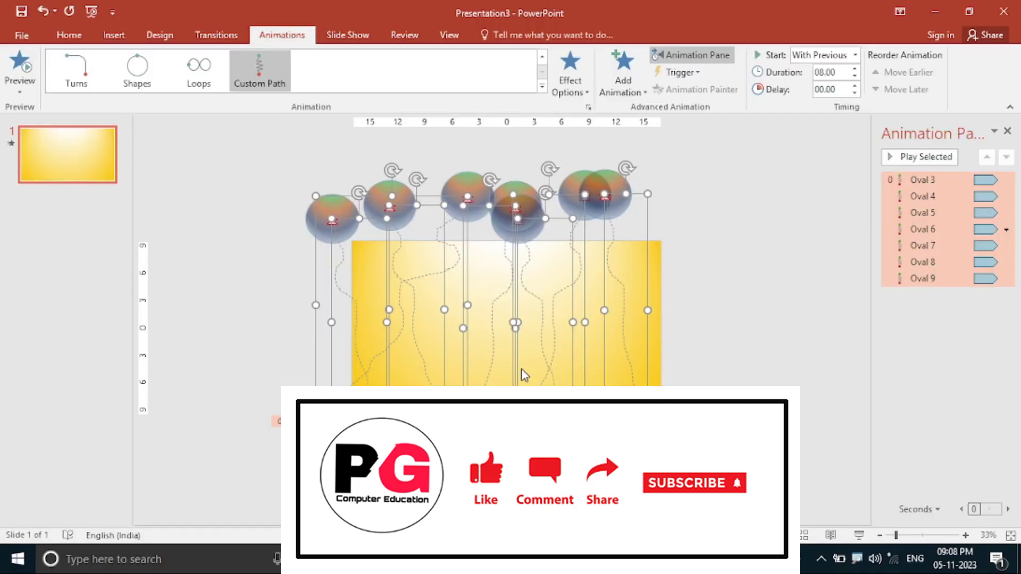